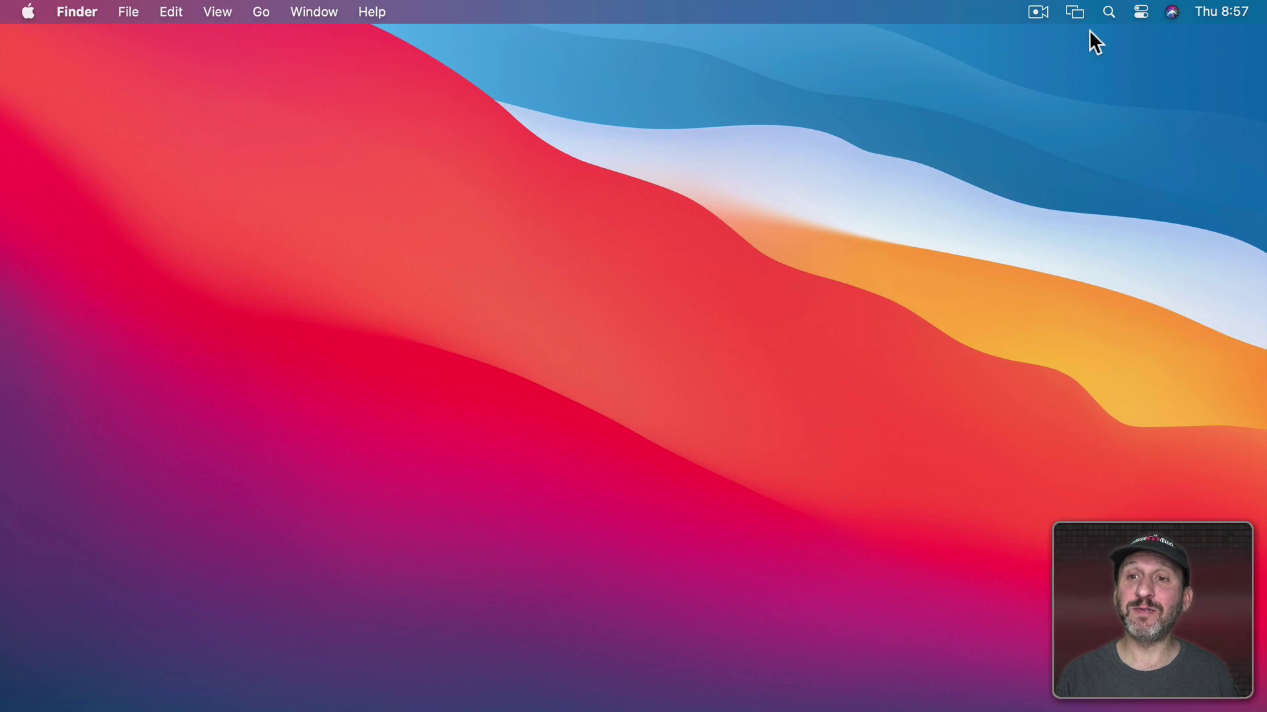
Step: Open Control Center and expand the Wi-Fi tile to see its networks
{"action": "left_click", "coordinate": [1141, 11]}
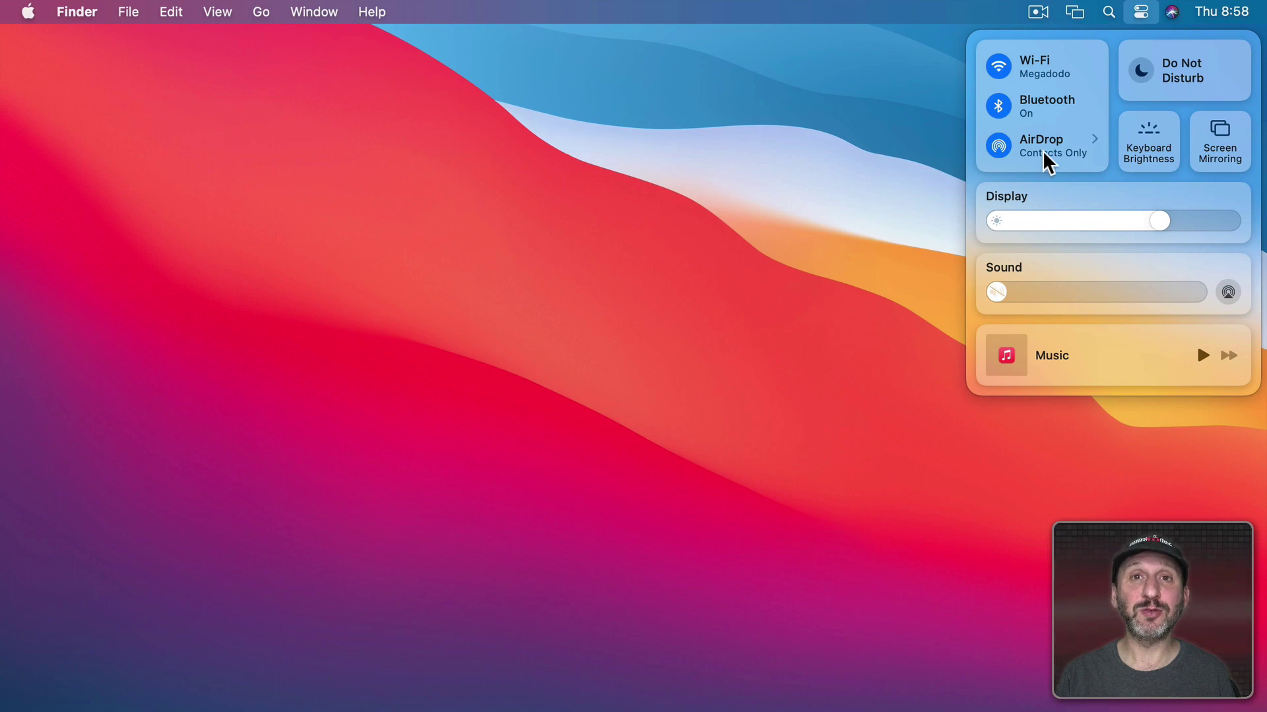
{"action": "left_click", "coordinate": [1026, 58]}
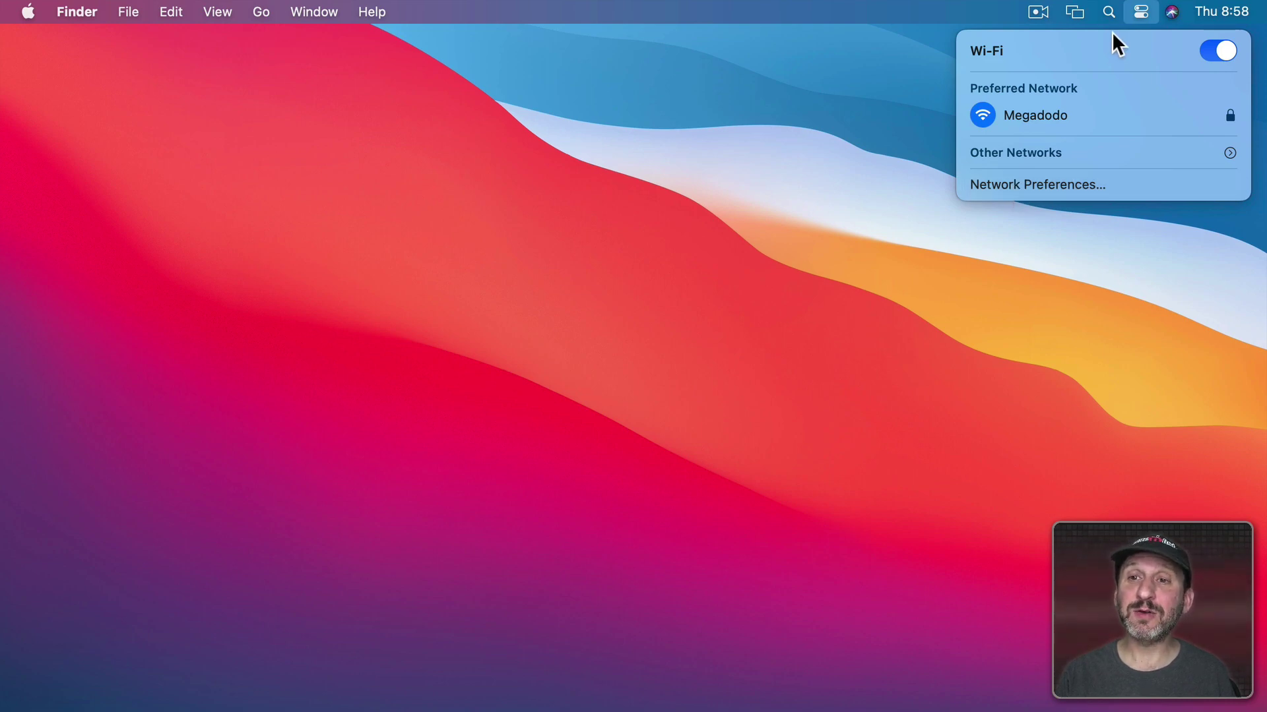
Step: Toggle Do Not Disturb on and back off, then preview its duration options
{"action": "left_click", "coordinate": [980, 48]}
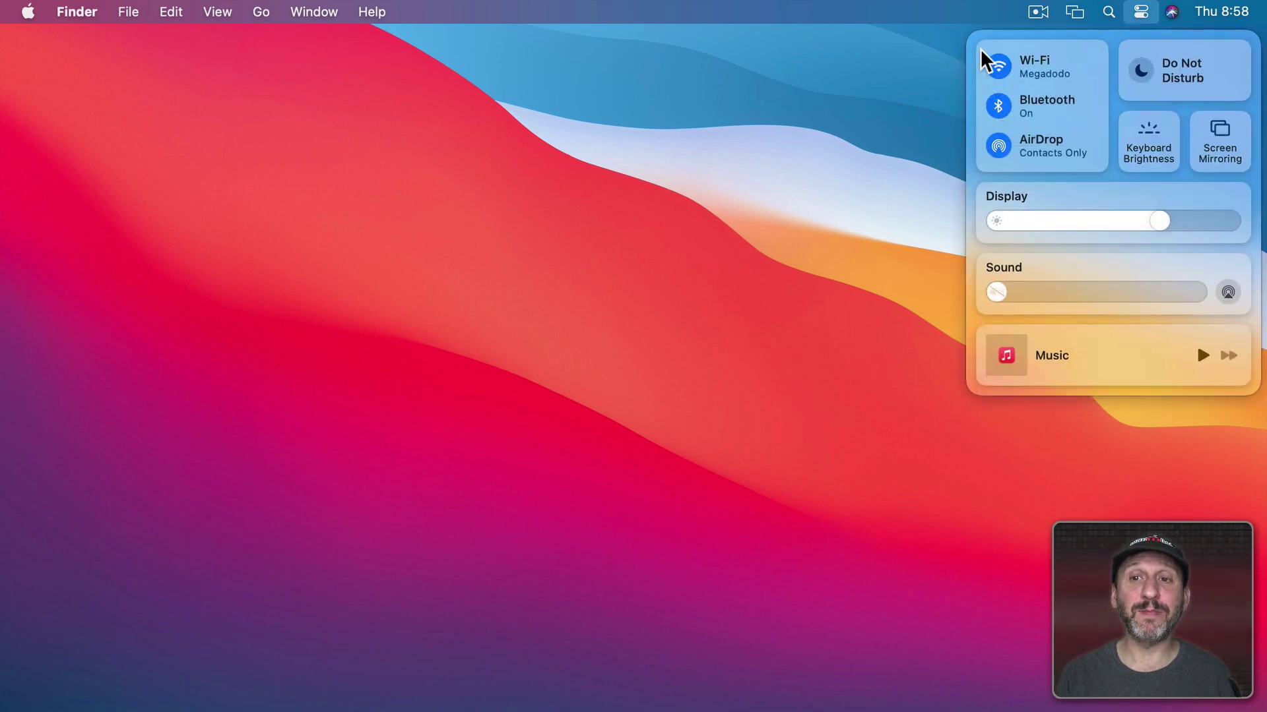
{"action": "left_click", "coordinate": [1141, 70]}
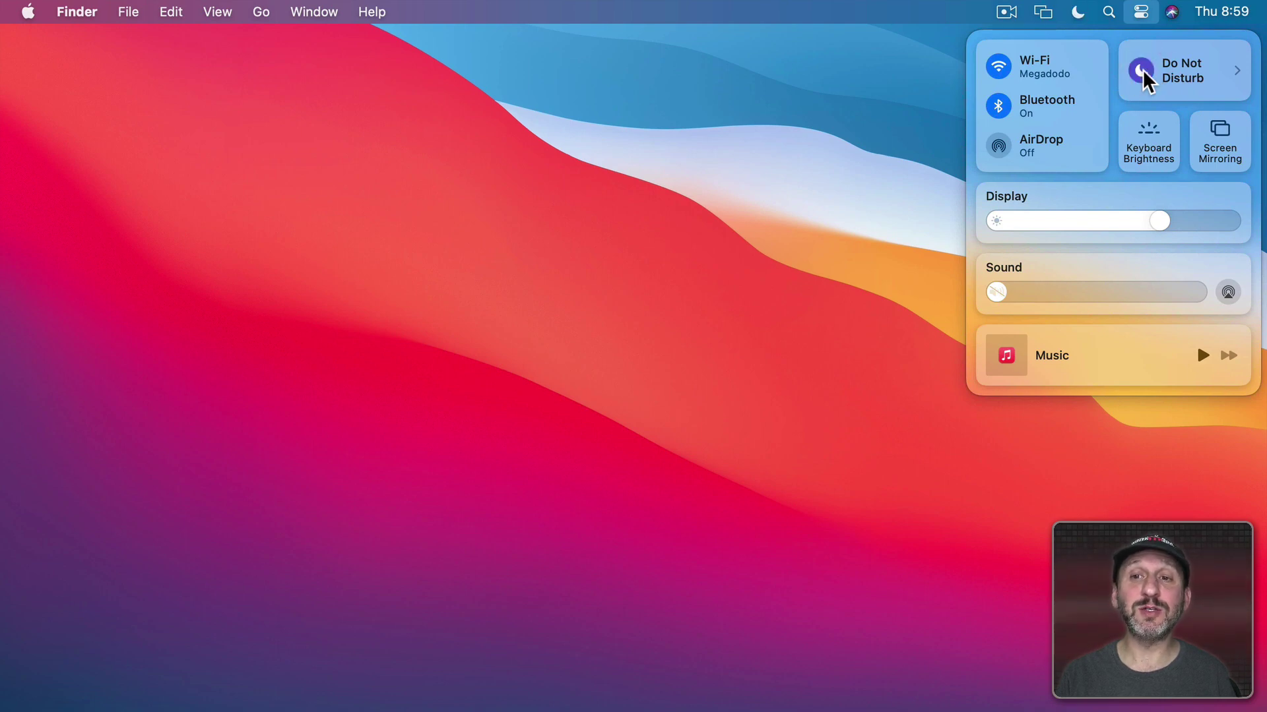
{"action": "left_click", "coordinate": [1143, 69]}
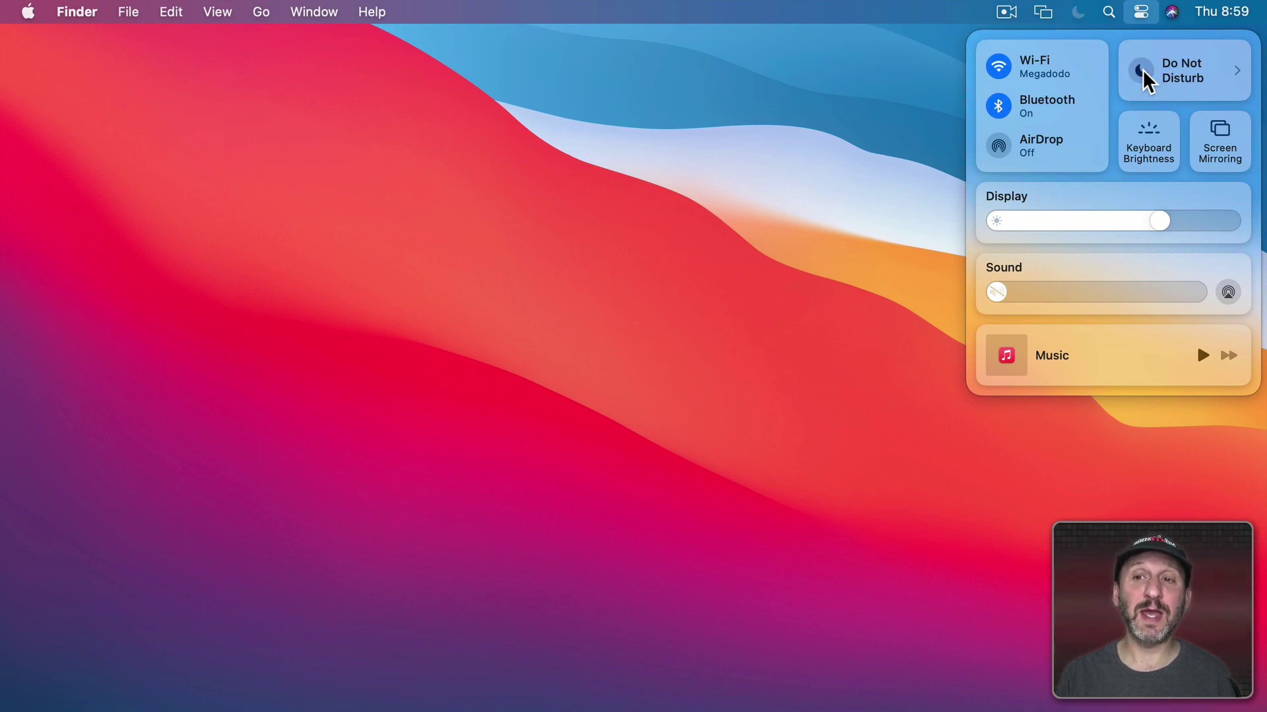
{"action": "left_click", "coordinate": [1237, 71]}
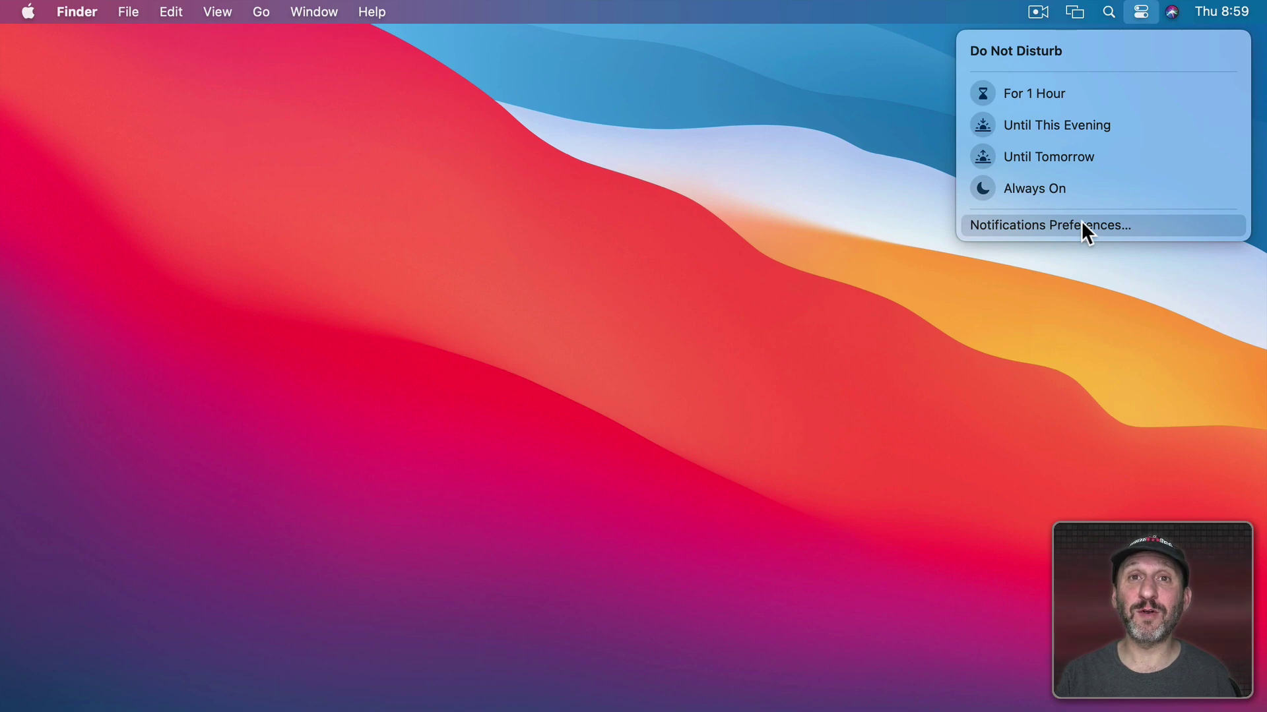
{"action": "key", "text": "Escape"}
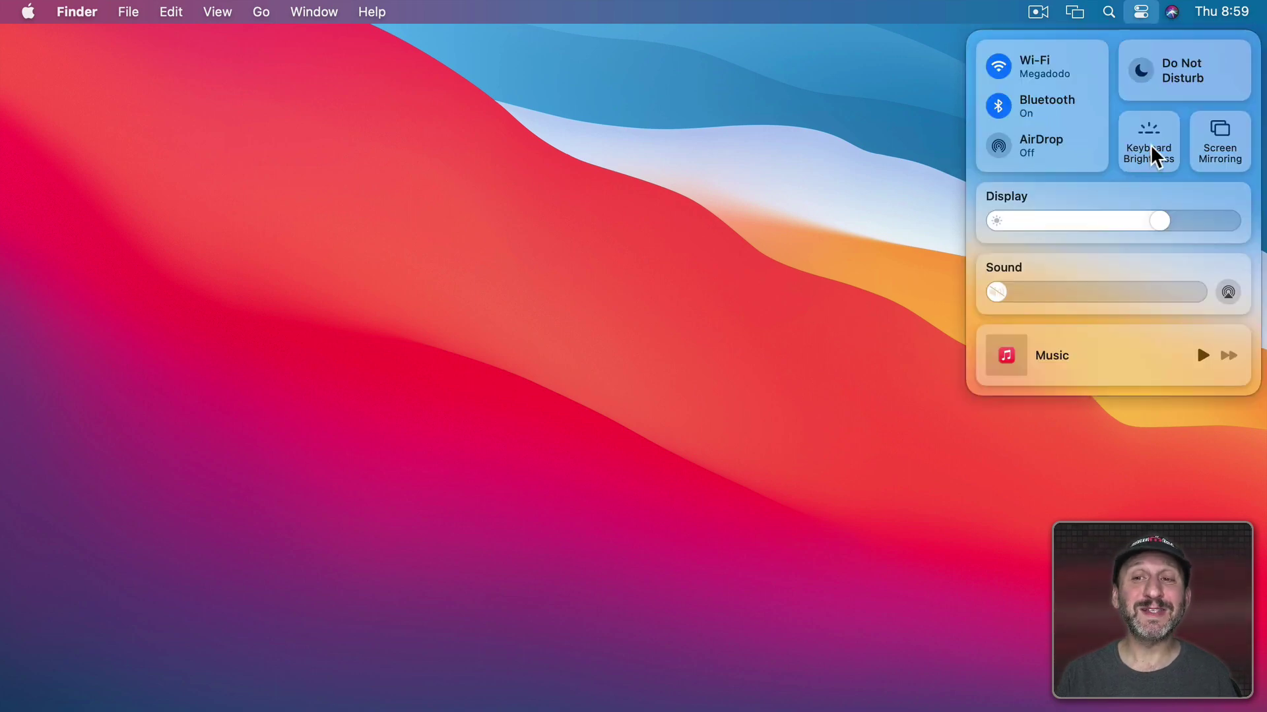
Step: Preview Keyboard Brightness, nudge its slider, then show the Screen Mirroring devices
{"action": "left_click", "coordinate": [1145, 150]}
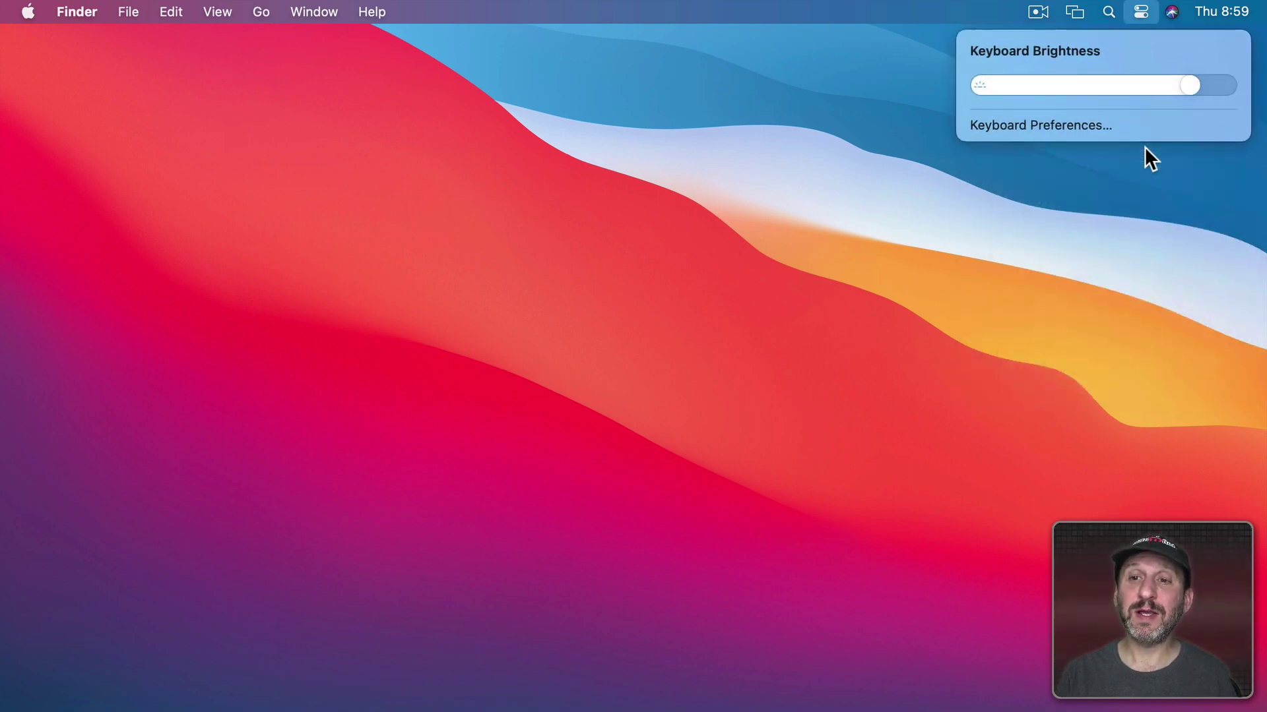
{"action": "mouse_move", "coordinate": [1188, 85]}
{"action": "left_mouse_down"}
{"action": "mouse_move", "coordinate": [1086, 85]}
{"action": "mouse_move", "coordinate": [1179, 89]}
{"action": "left_mouse_up"}
{"action": "key", "text": "Escape"}
{"action": "left_click", "coordinate": [1242, 140]}
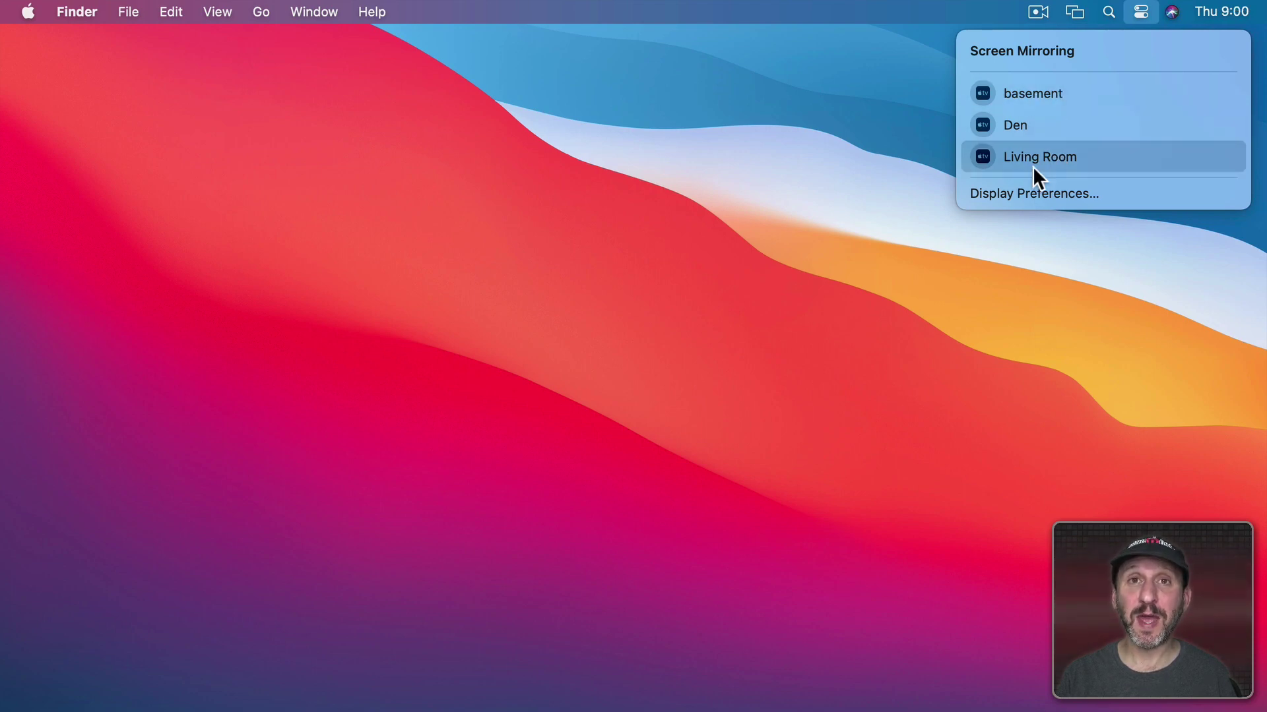
Step: Nudge the Display brightness, view extra Display options, and check the Sound output list
{"action": "left_click", "coordinate": [1068, 53]}
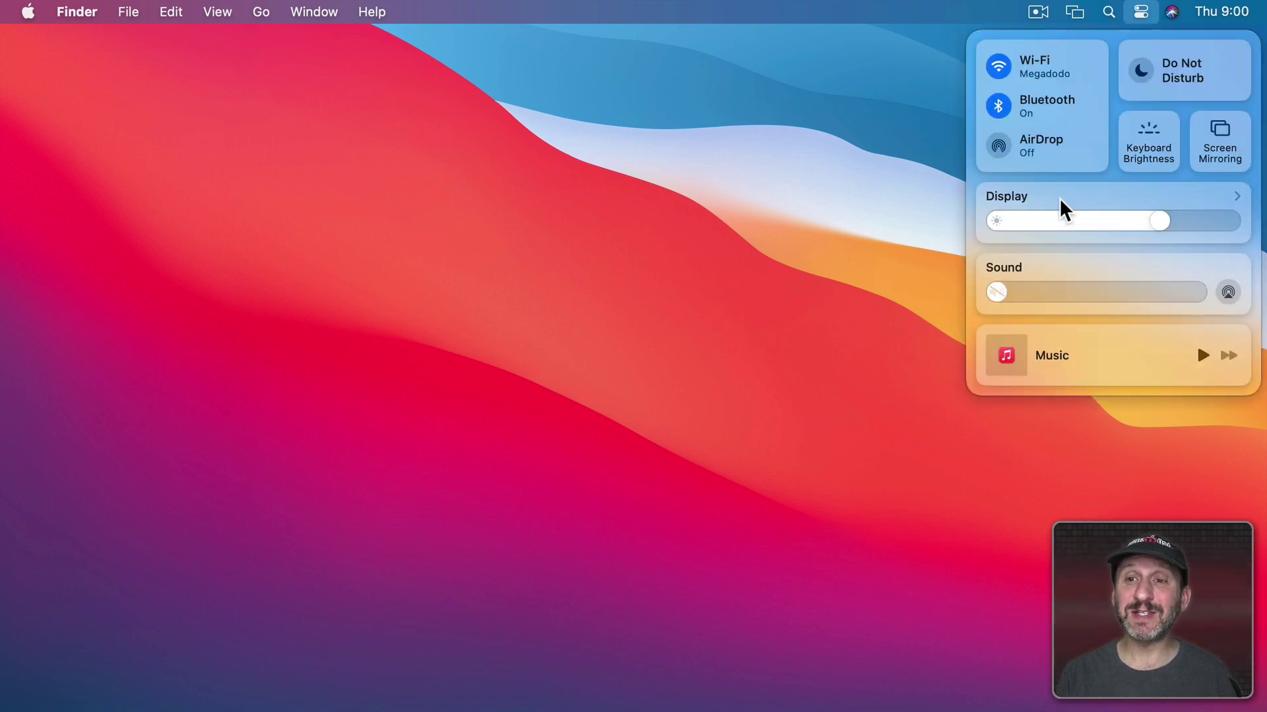
{"action": "mouse_move", "coordinate": [1154, 222]}
{"action": "left_mouse_down"}
{"action": "mouse_move", "coordinate": [1110, 220]}
{"action": "mouse_move", "coordinate": [1154, 220]}
{"action": "left_mouse_up"}
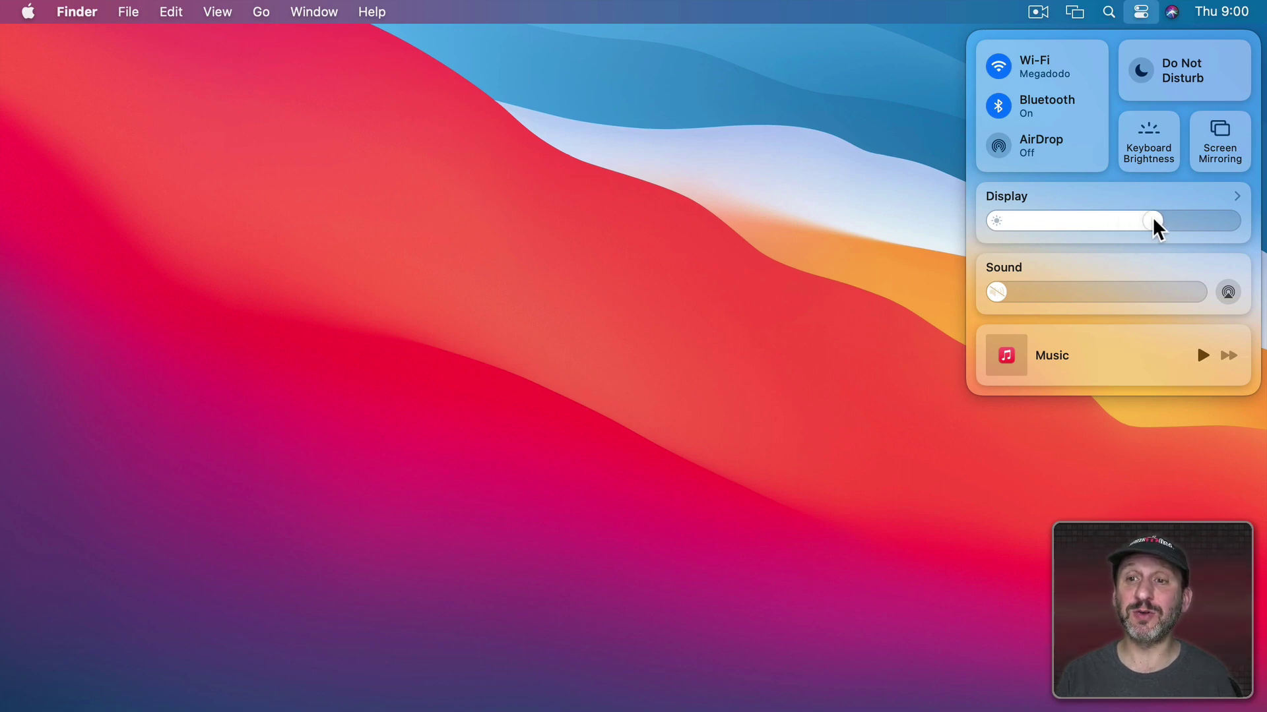
{"action": "left_click", "coordinate": [1237, 199]}
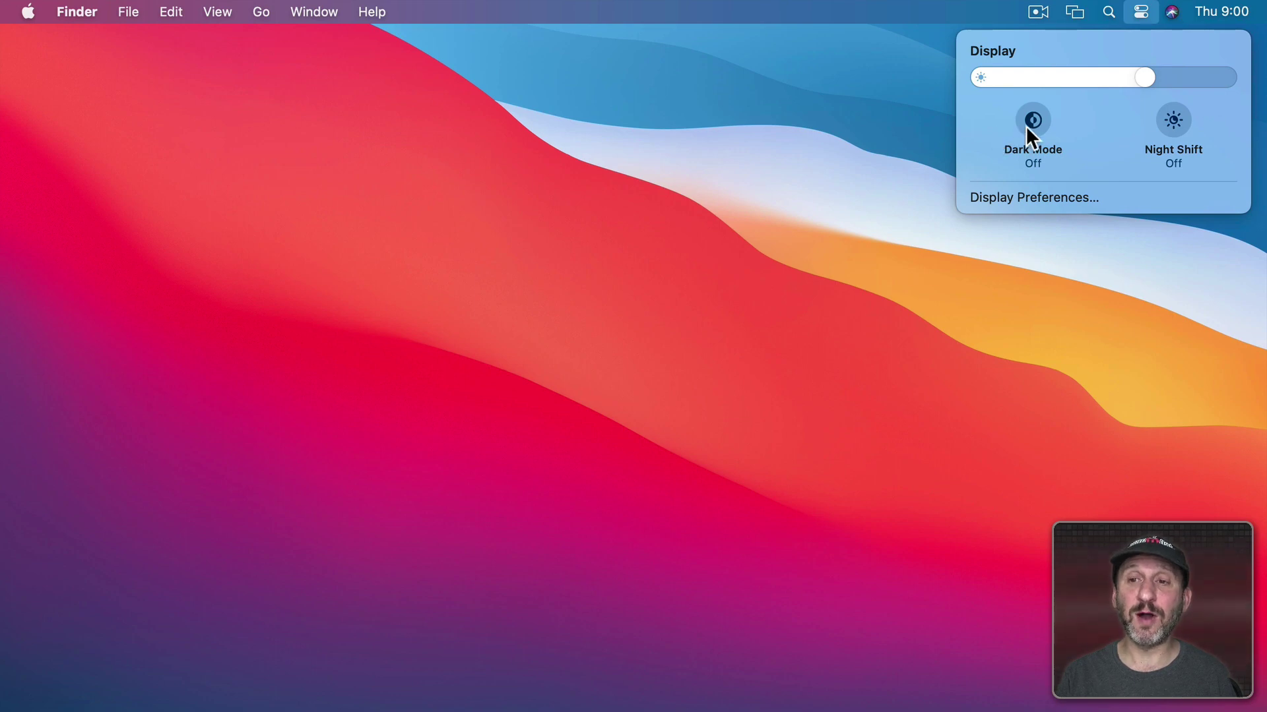
{"action": "left_click", "coordinate": [1004, 293]}
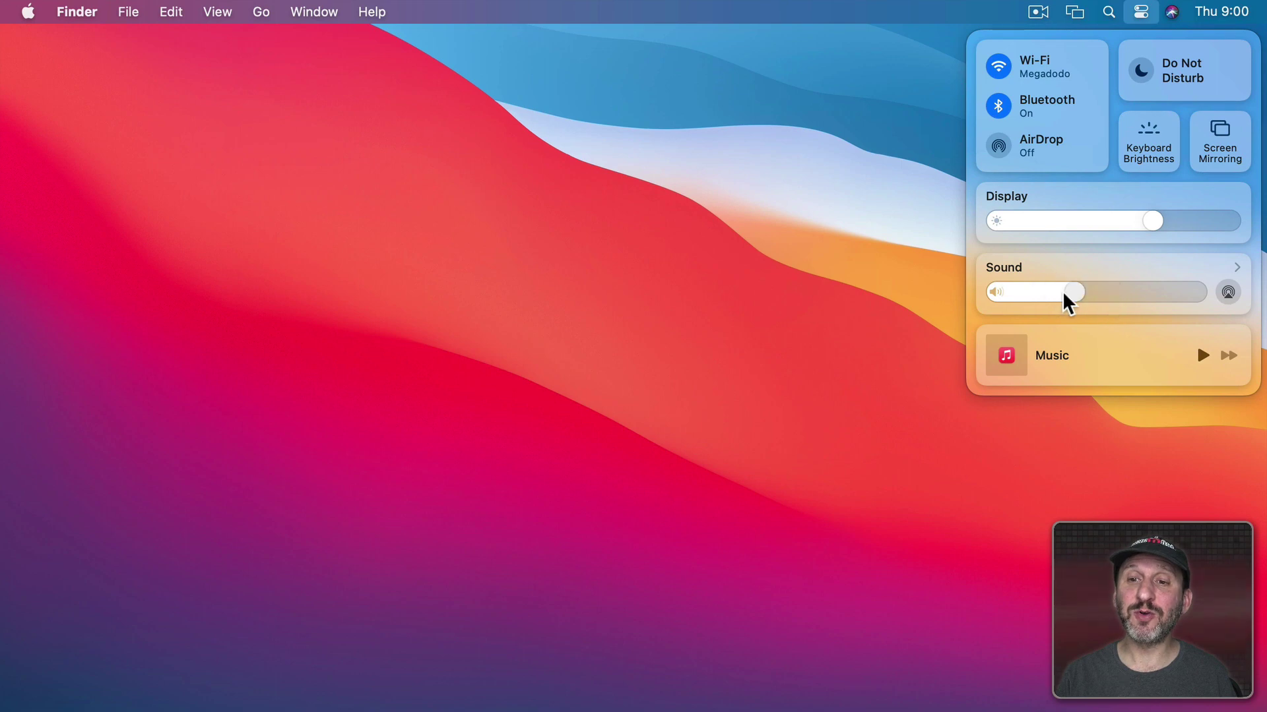
{"action": "left_click", "coordinate": [1230, 295]}
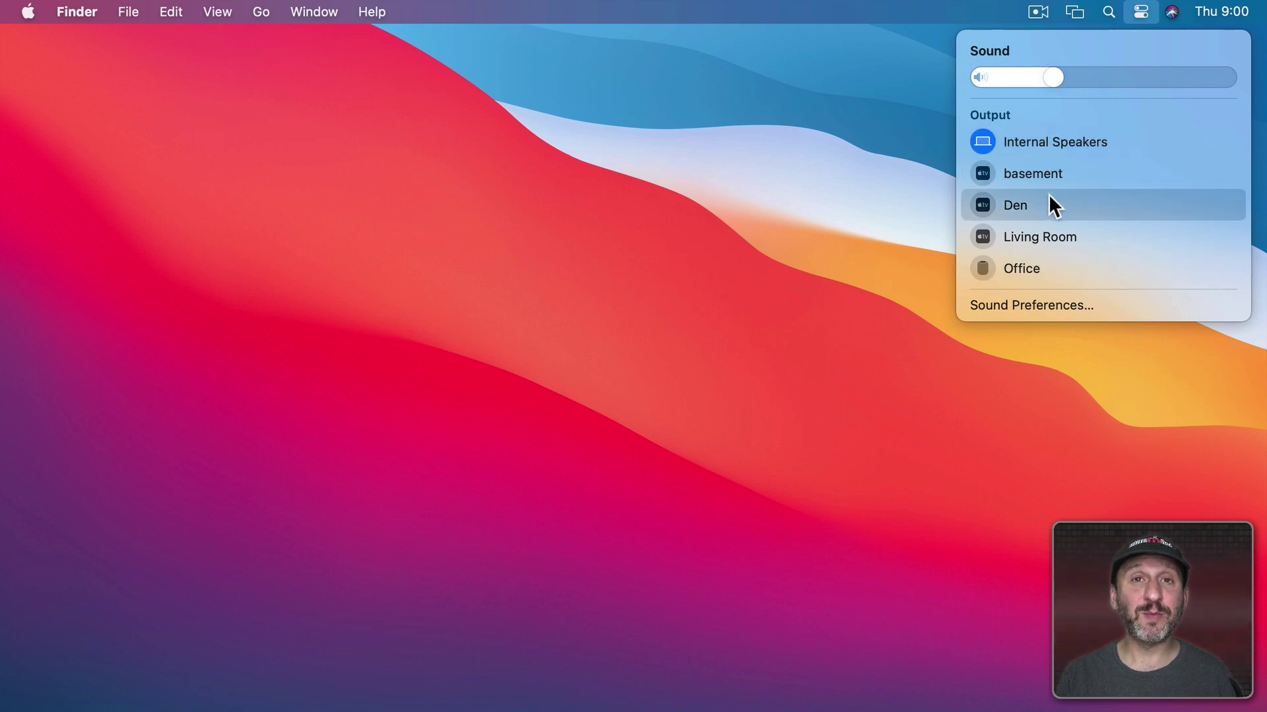
{"action": "left_click", "coordinate": [1027, 268]}
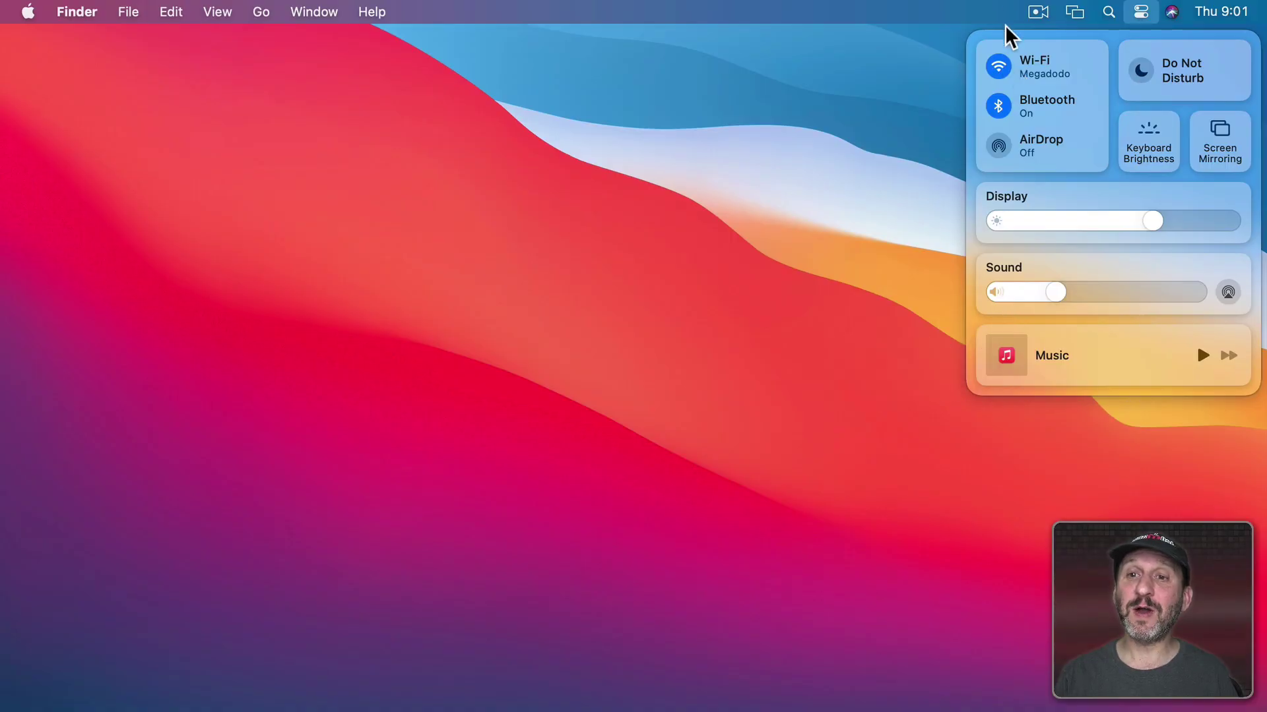
Step: Drag the Wi-Fi and Do Not Disturb modules onto the menu bar
{"action": "mouse_move", "coordinate": [1016, 63]}
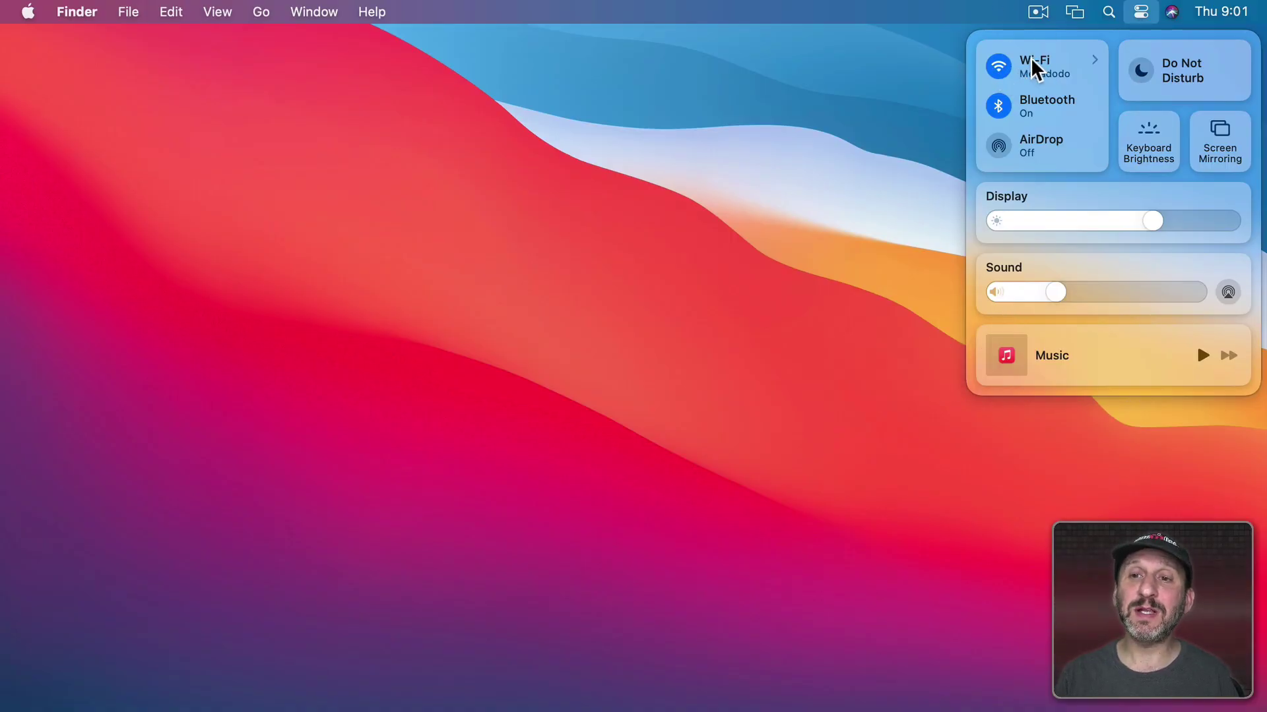
{"action": "left_click_drag", "start_coordinate": [1032, 66], "coordinate": [1004, 20]}
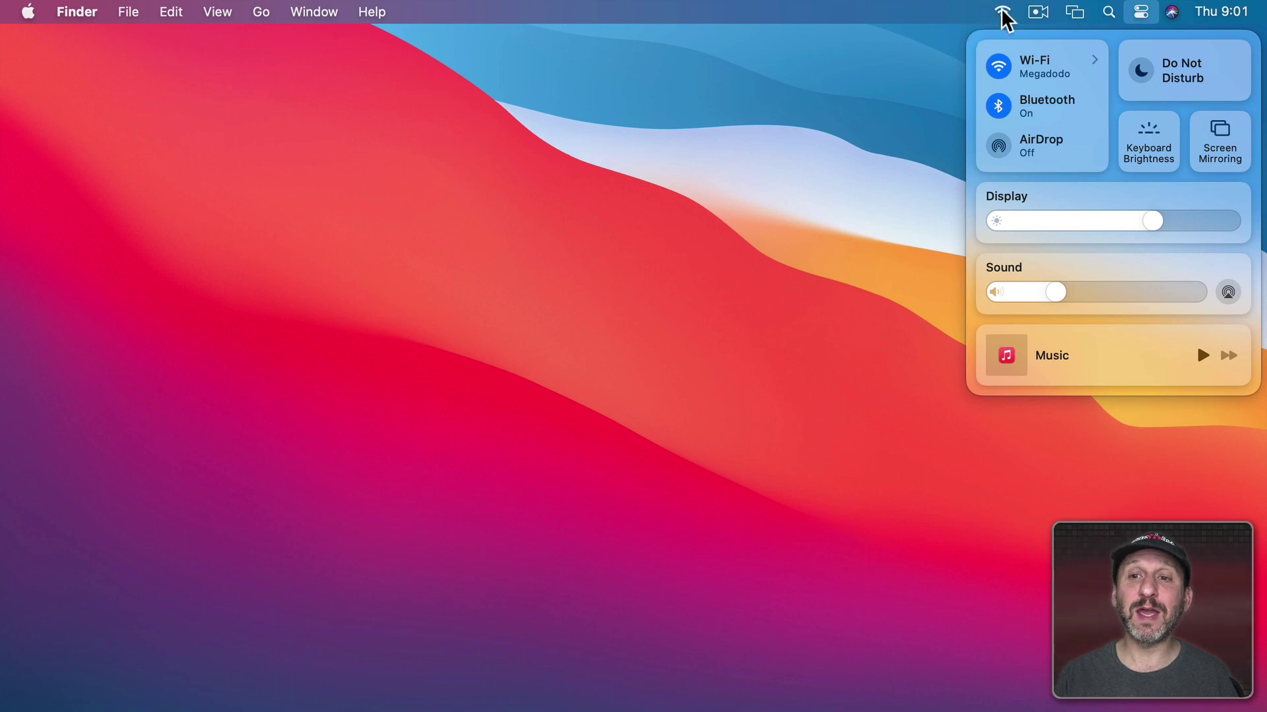
{"action": "mouse_move", "coordinate": [1206, 80]}
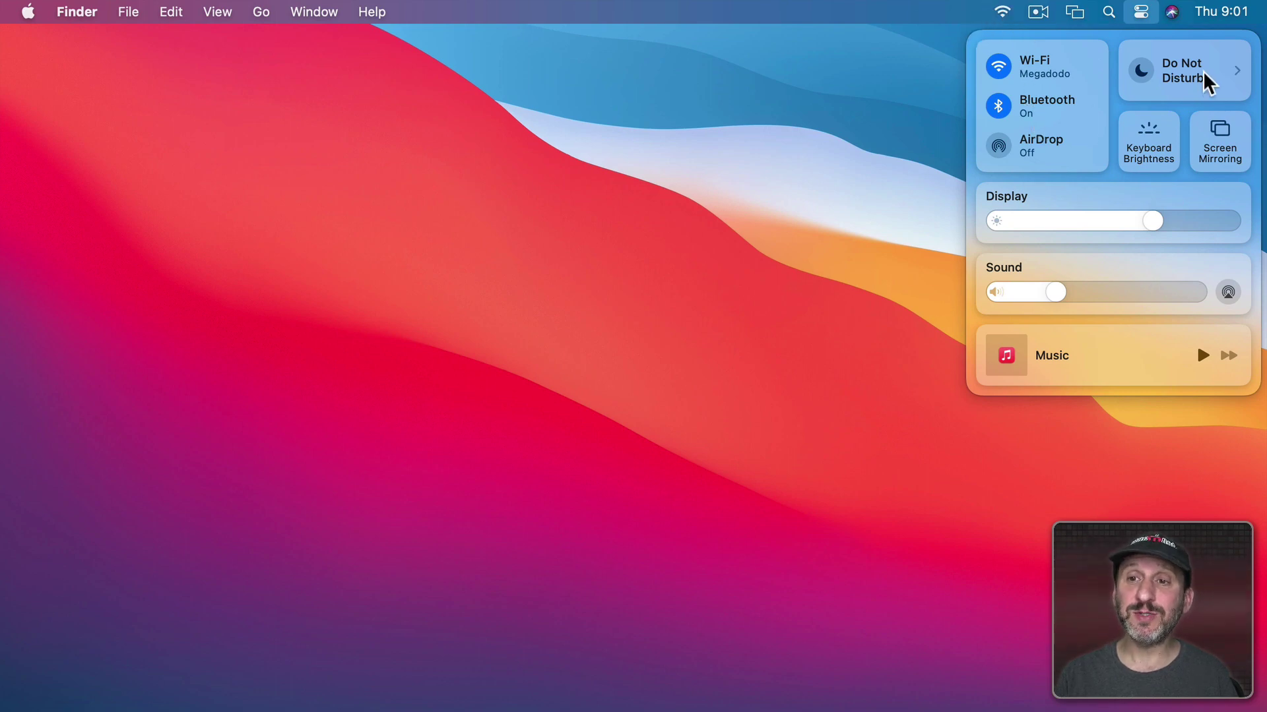
{"action": "left_click_drag", "start_coordinate": [1206, 80], "coordinate": [966, 16]}
{"action": "left_click", "coordinate": [966, 15]}
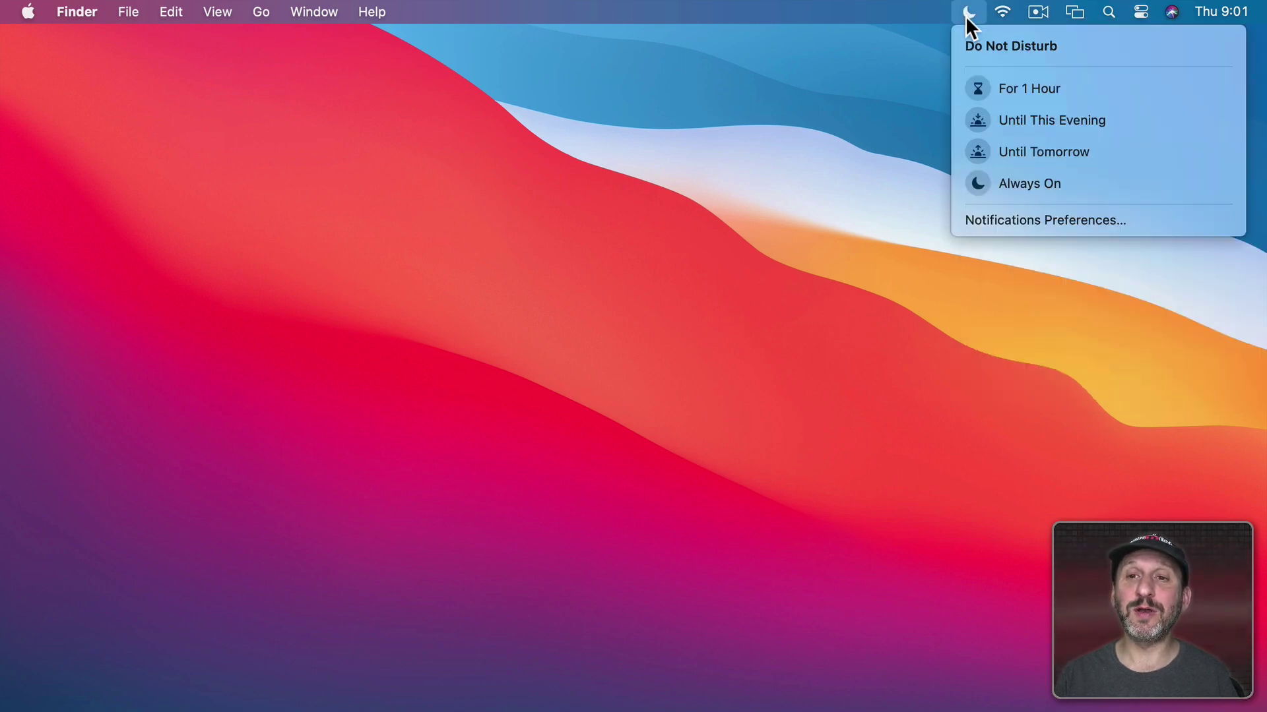
Step: Try the new Do Not Disturb menu-bar icon, then reopen Control Center
{"action": "left_click", "coordinate": [966, 16]}
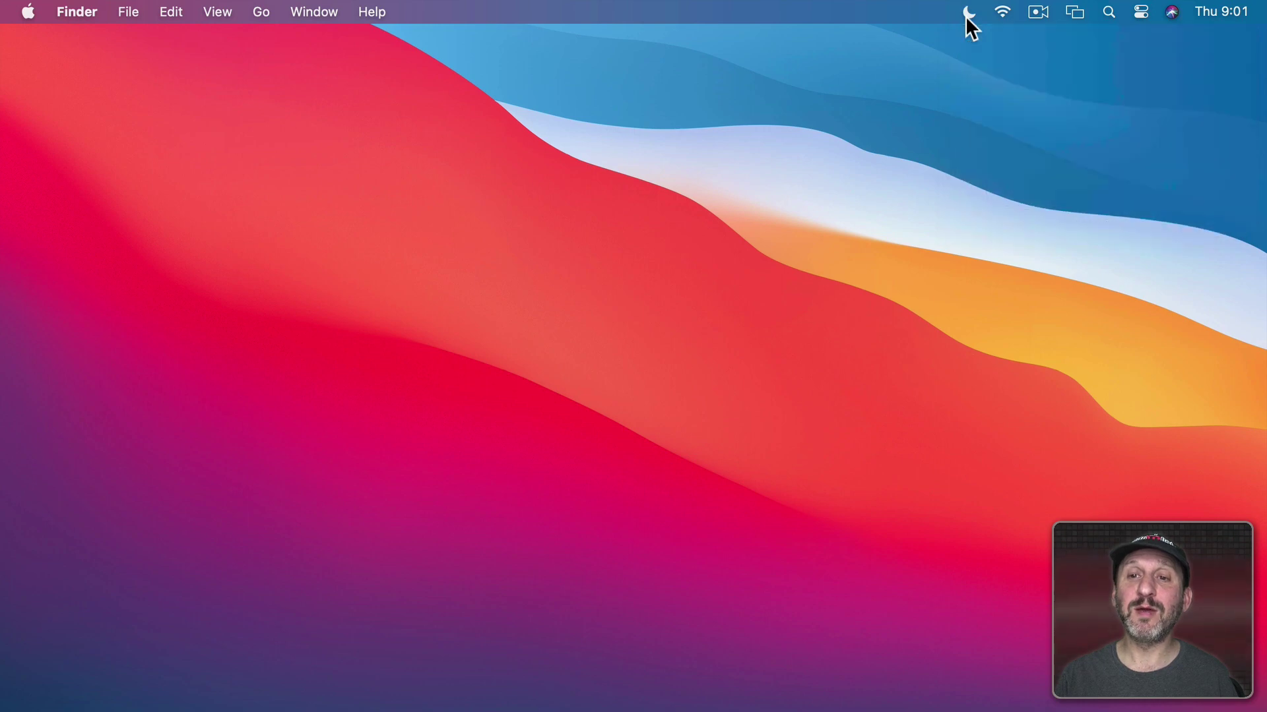
{"action": "left_click", "coordinate": [966, 16]}
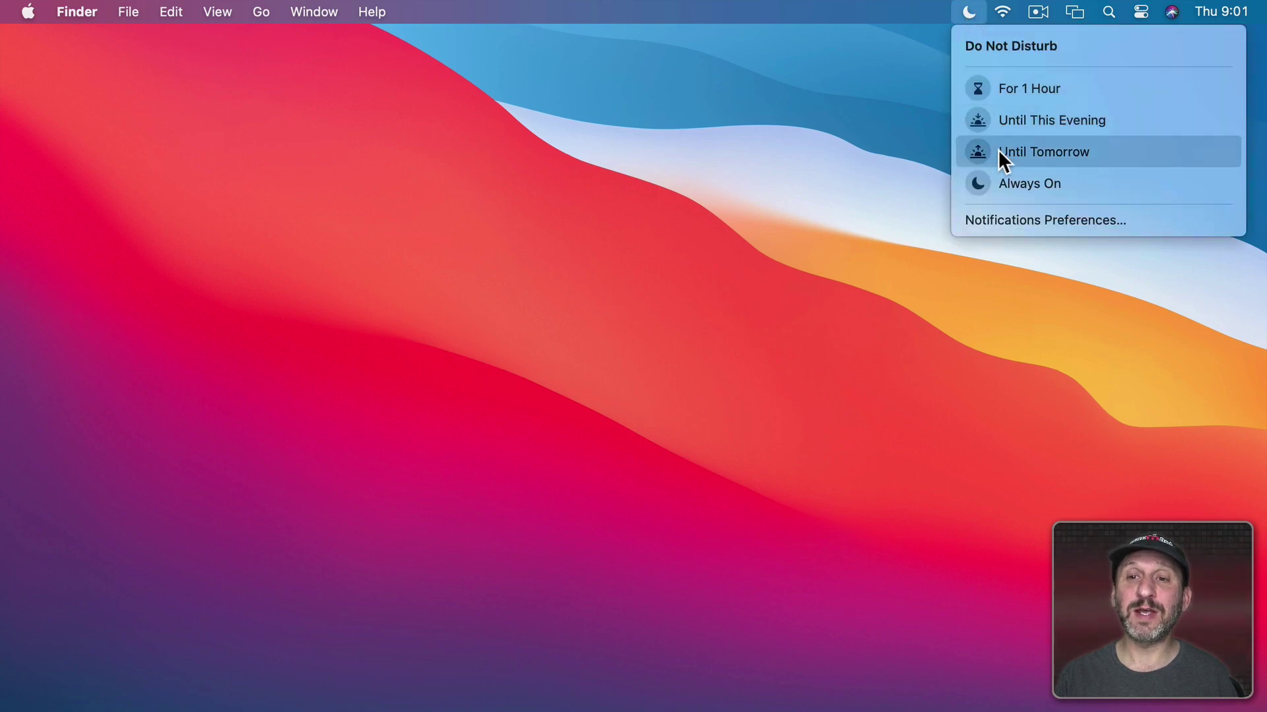
{"action": "left_click", "coordinate": [970, 12]}
{"action": "left_click", "coordinate": [1138, 12]}
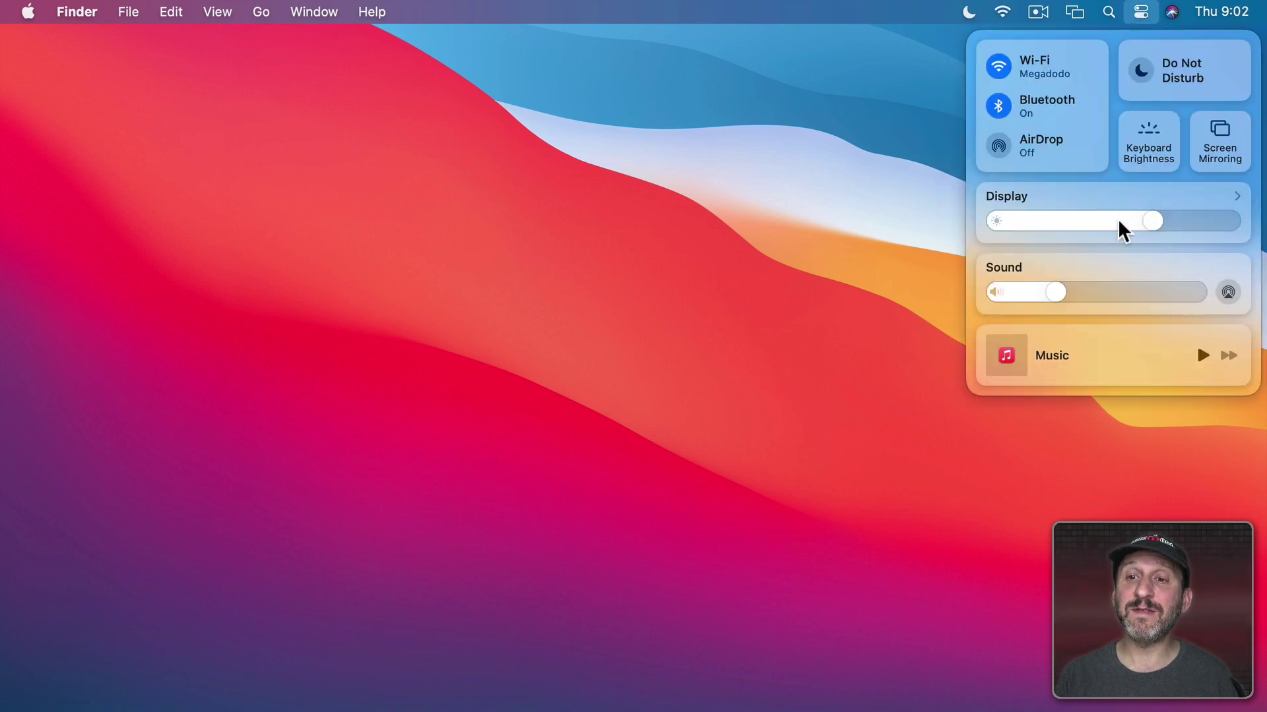
Step: Drag the Display module onto the menu bar and open its new controls
{"action": "left_click", "coordinate": [1239, 200]}
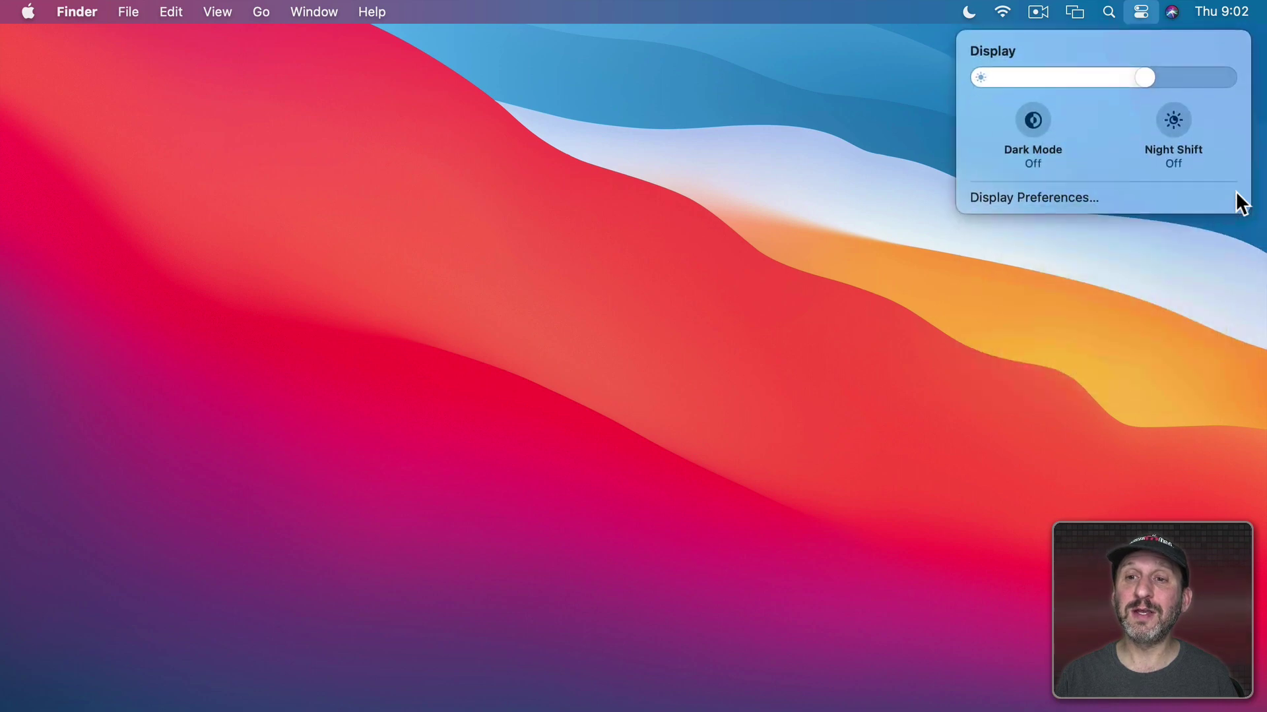
{"action": "left_click", "coordinate": [1135, 16]}
{"action": "left_click_drag", "start_coordinate": [1057, 195], "coordinate": [927, 17]}
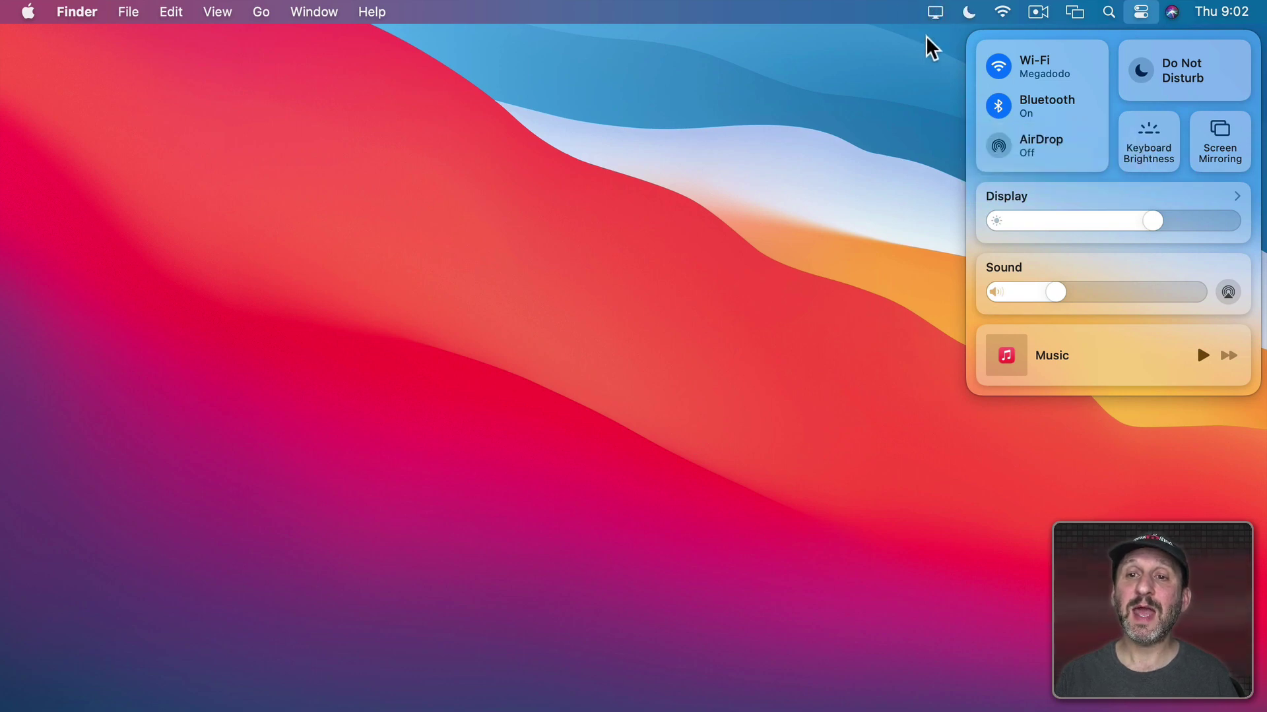
{"action": "left_click", "coordinate": [930, 15]}
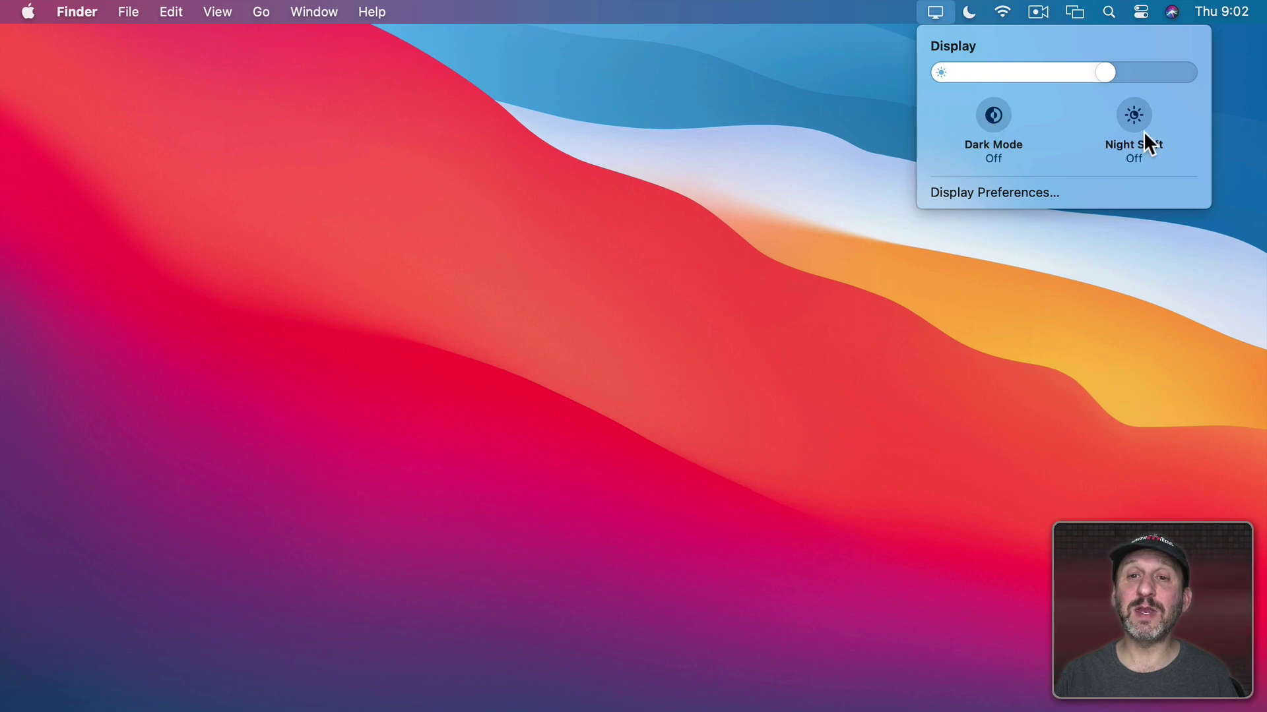
Step: Reopen Control Center, try repositioning Display and Music, then close it
{"action": "left_click", "coordinate": [1141, 11]}
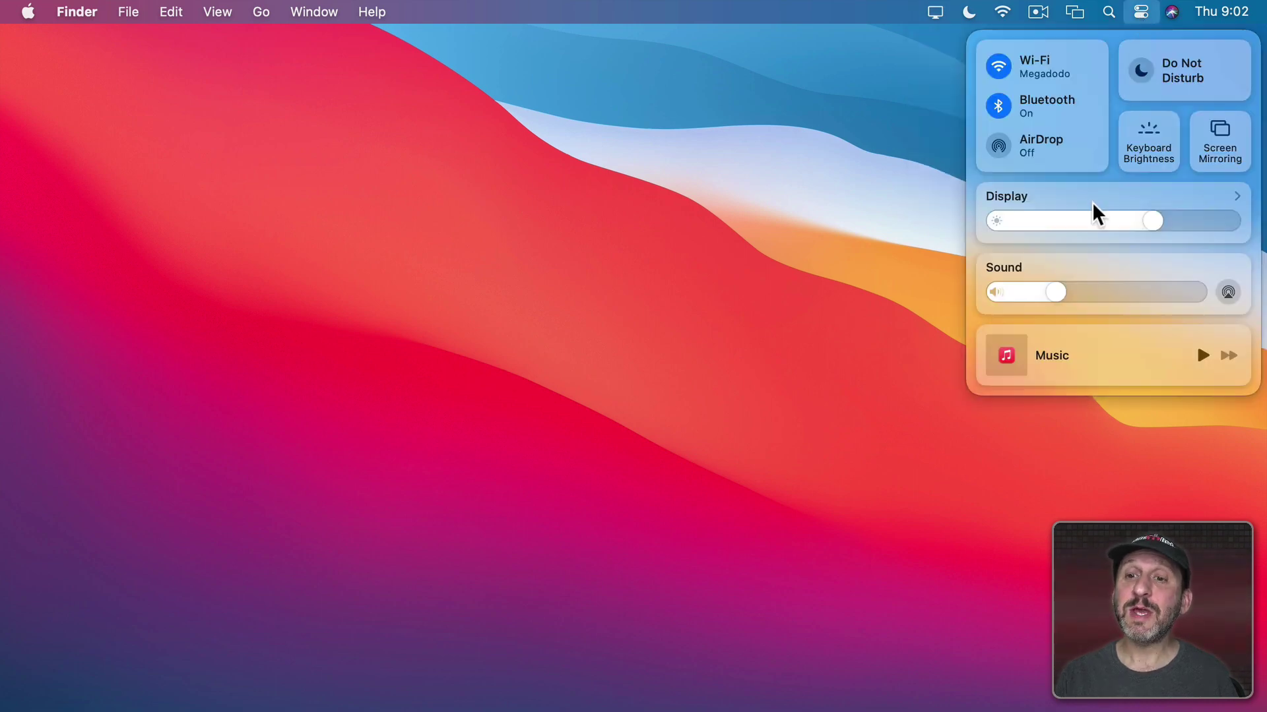
{"action": "mouse_move", "coordinate": [1086, 239]}
{"action": "left_mouse_down"}
{"action": "mouse_move", "coordinate": [1015, 198]}
{"action": "mouse_move", "coordinate": [885, 17]}
{"action": "mouse_move", "coordinate": [1083, 254]}
{"action": "left_mouse_up"}
{"action": "left_click_drag", "start_coordinate": [1097, 339], "coordinate": [1049, 225]}
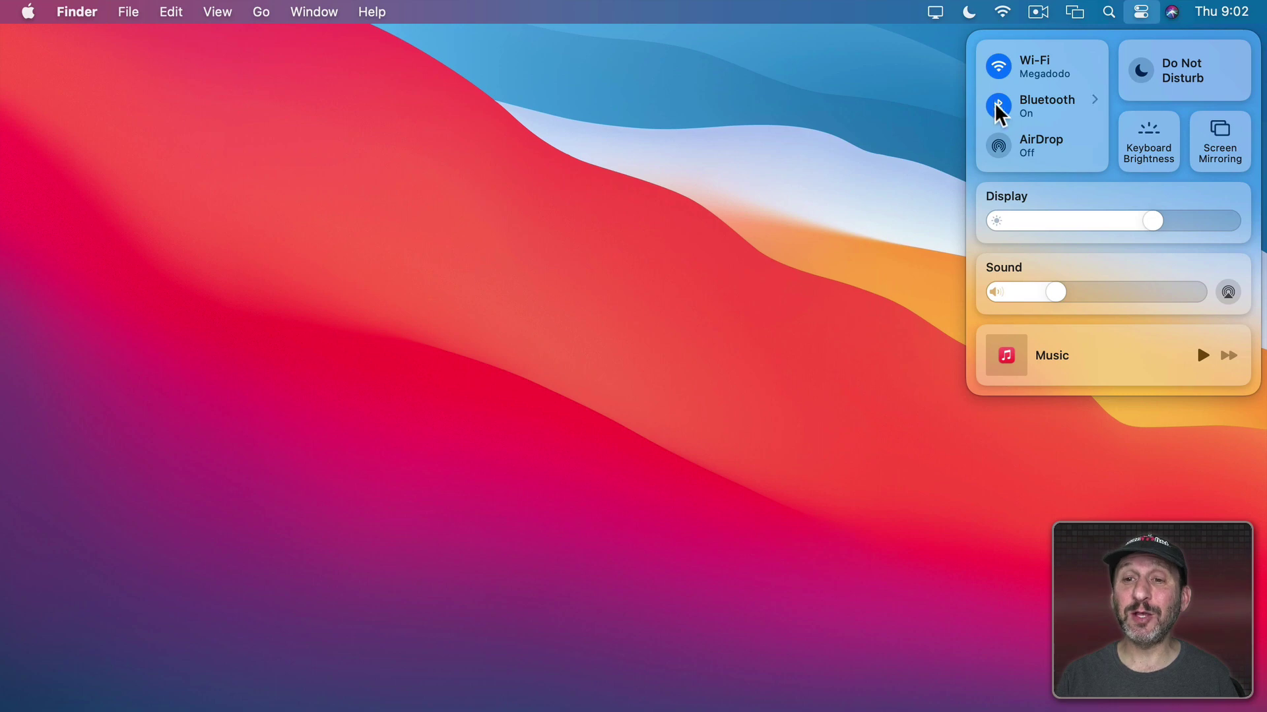
{"action": "left_click", "coordinate": [129, 61]}
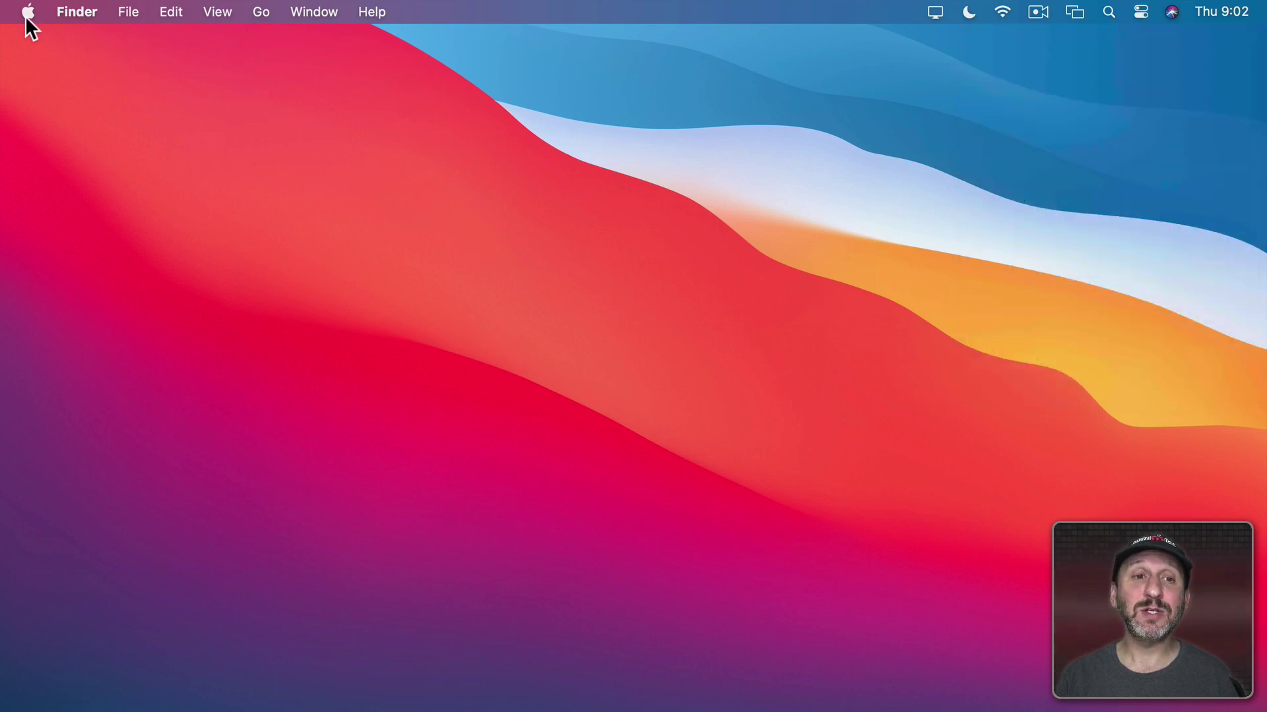
Step: Open System Preferences from the Apple menu and go to Dock & Menu Bar
{"action": "left_click", "coordinate": [26, 13]}
{"action": "left_click", "coordinate": [55, 75]}
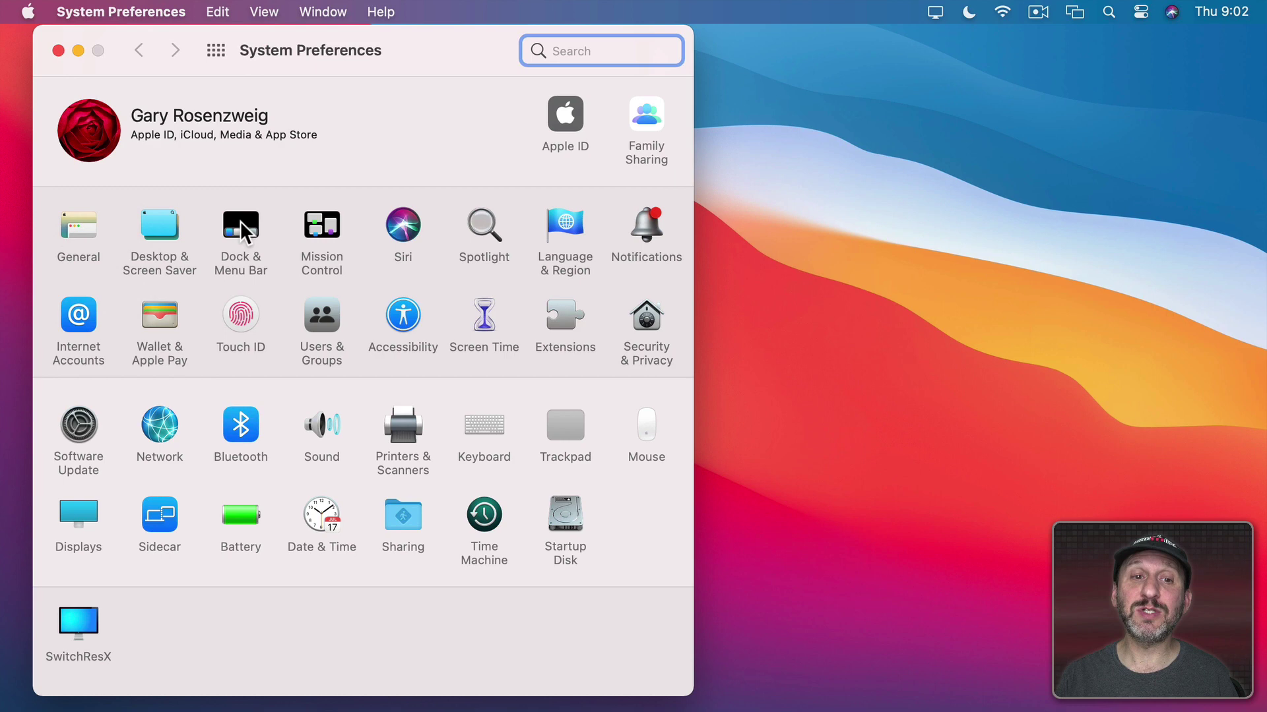
{"action": "left_click", "coordinate": [241, 227]}
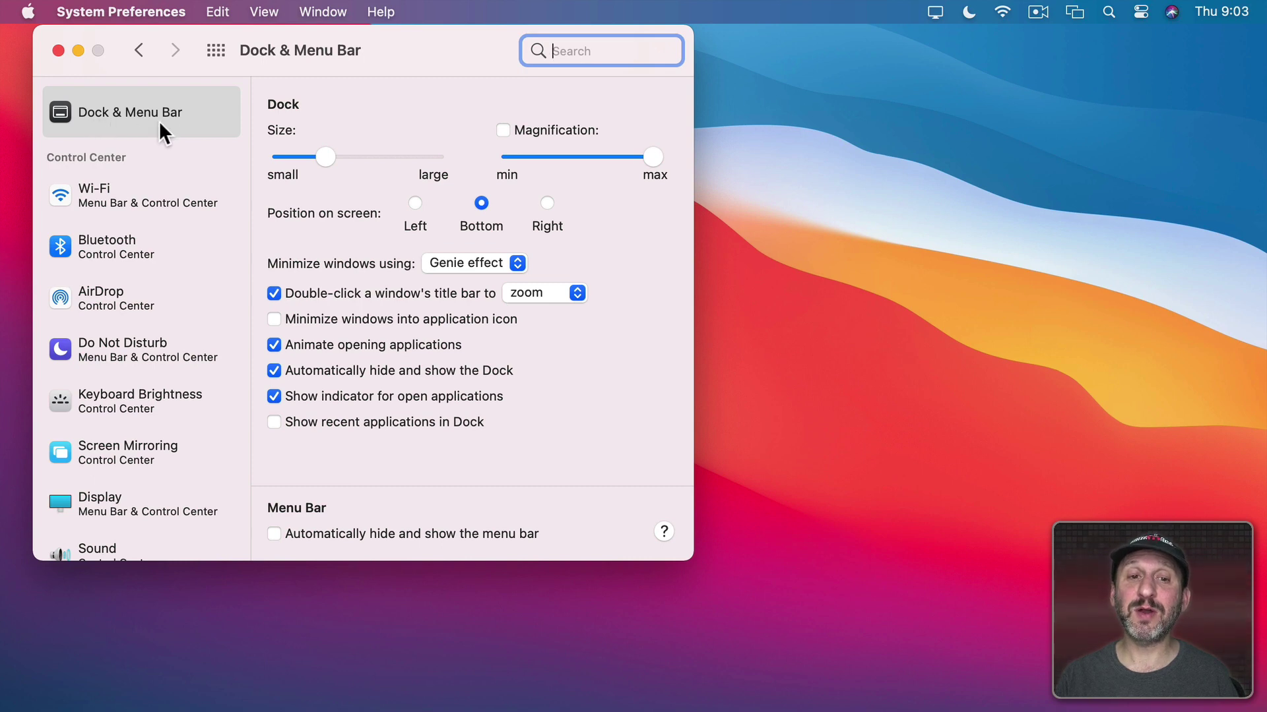
Step: In Wi-Fi settings, turn Show in Menu Bar off and back on
{"action": "left_click", "coordinate": [90, 196]}
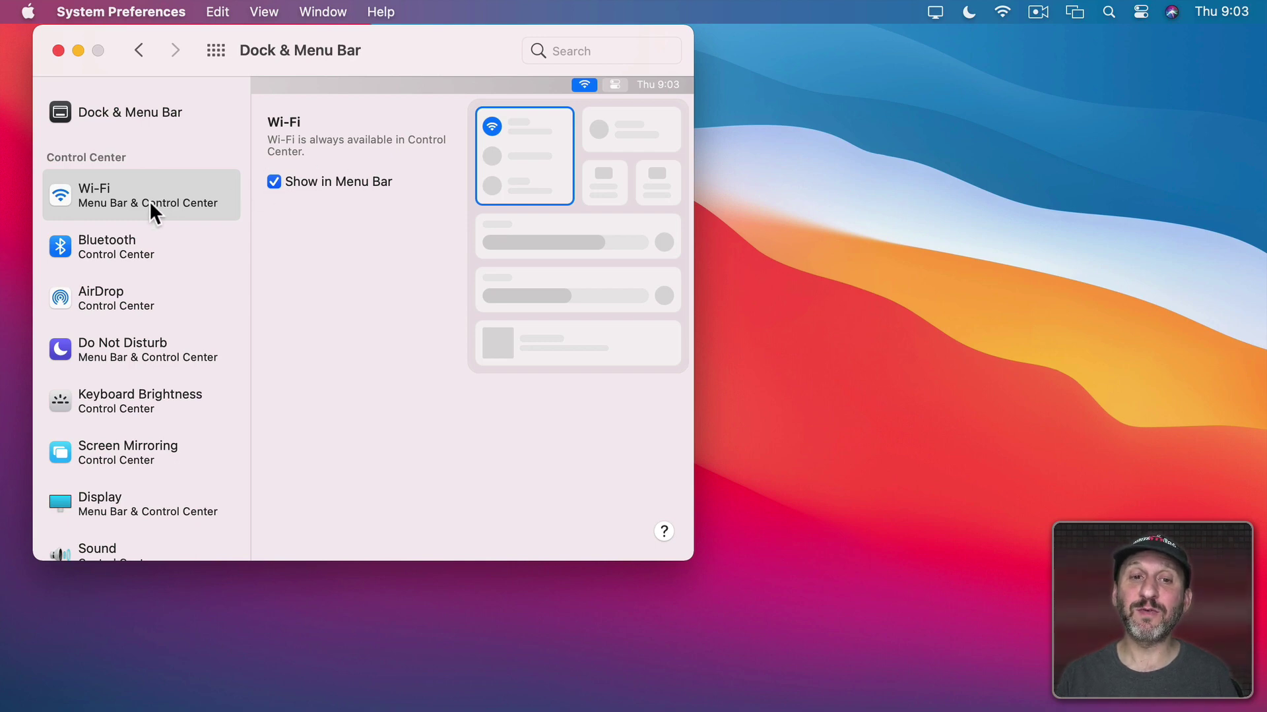
{"action": "left_click", "coordinate": [273, 182]}
{"action": "left_click", "coordinate": [274, 182]}
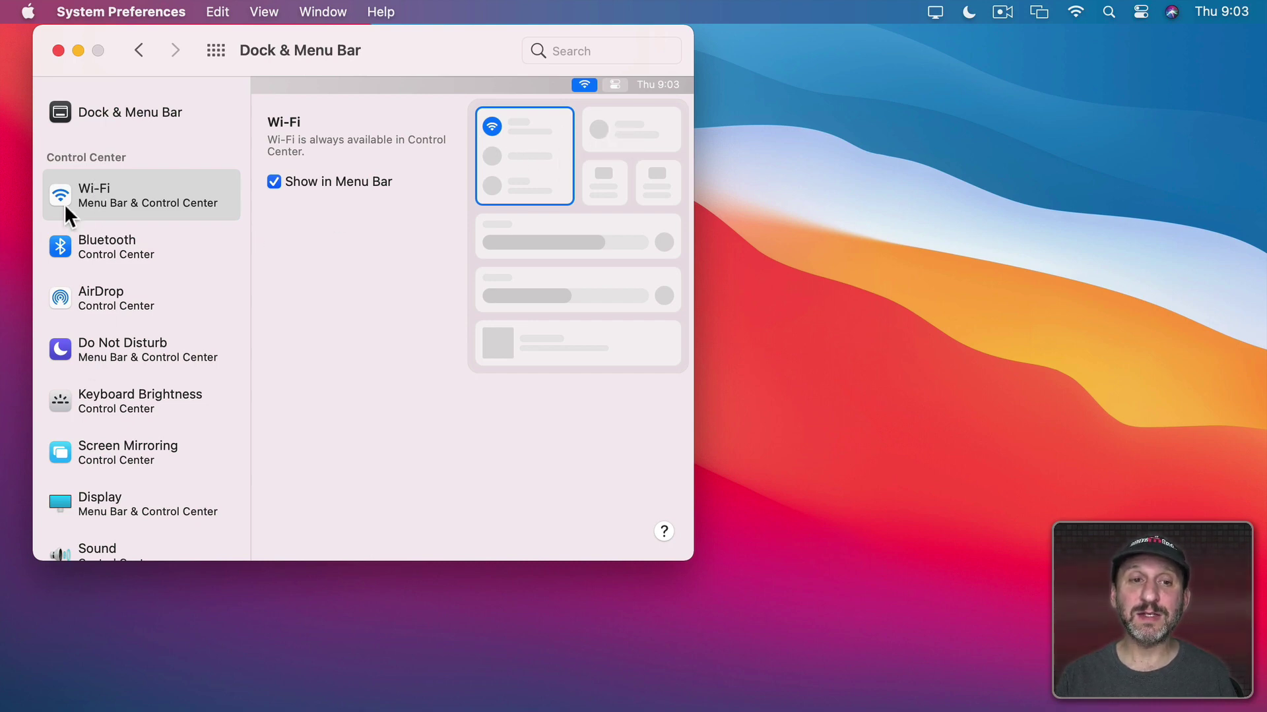
Step: Browse the Bluetooth, AirDrop and Do Not Disturb menu-bar settings
{"action": "left_click", "coordinate": [102, 252]}
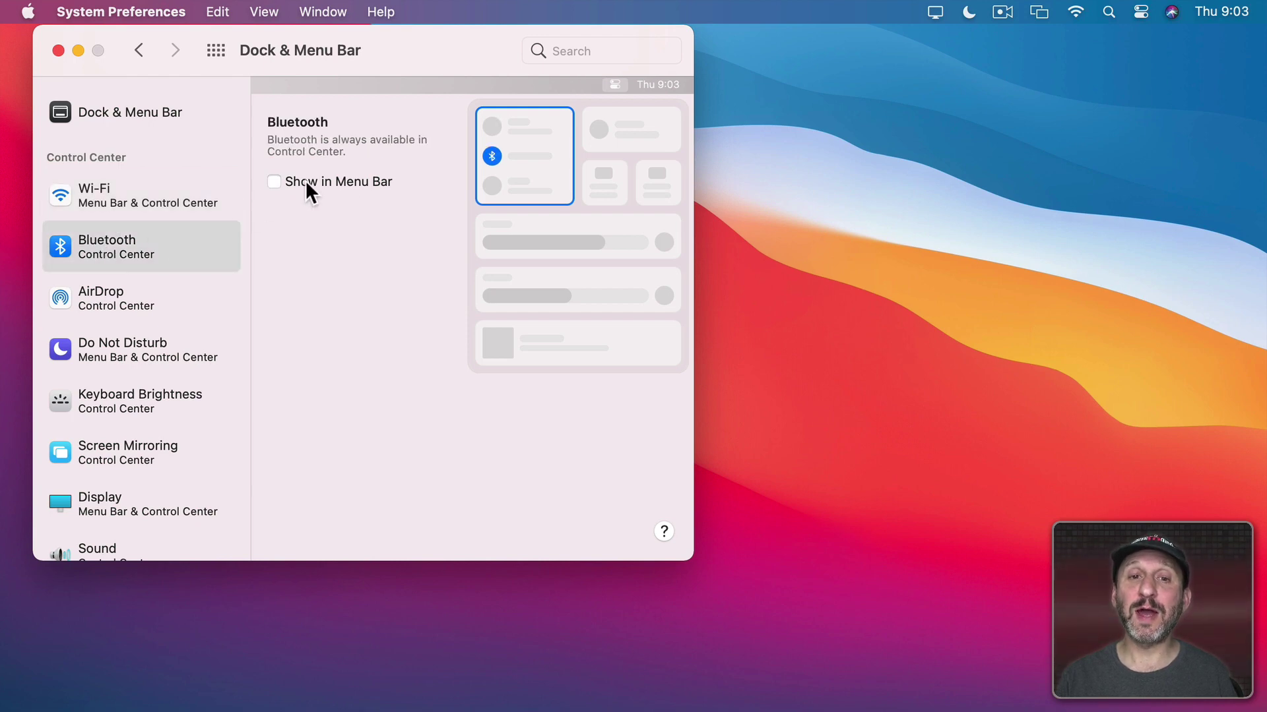
{"action": "left_click", "coordinate": [132, 303]}
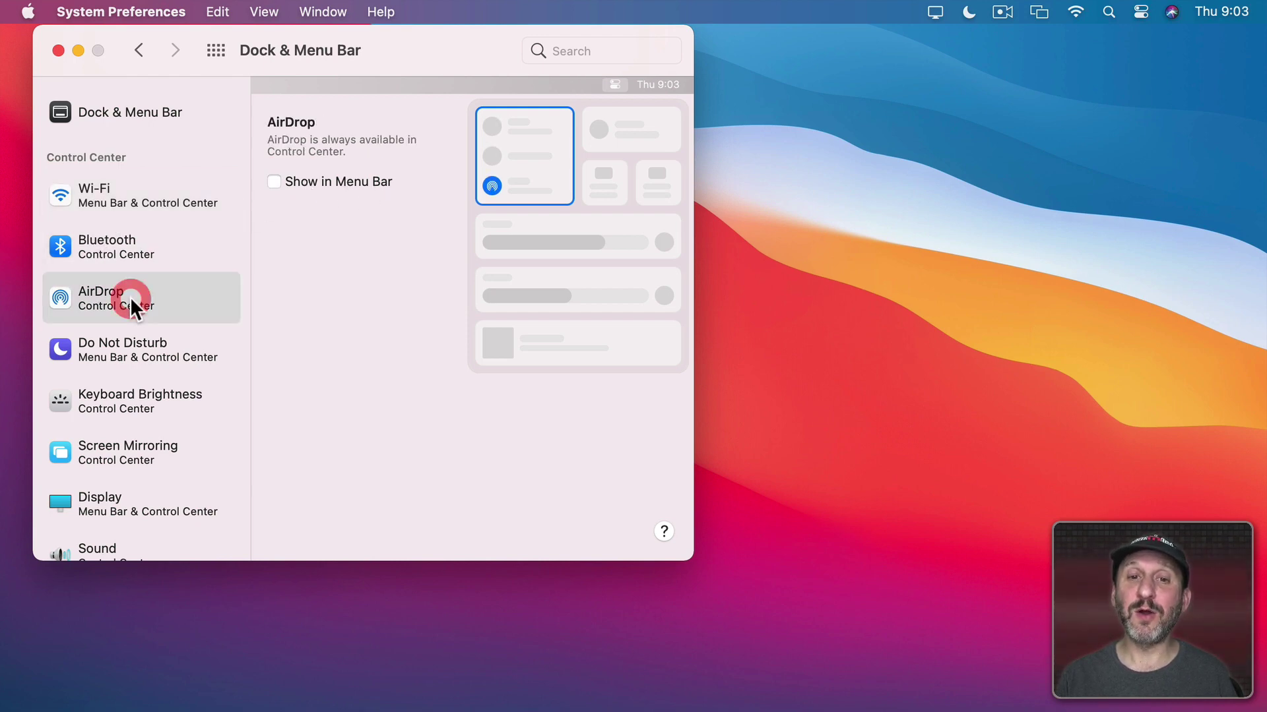
{"action": "left_click", "coordinate": [112, 333]}
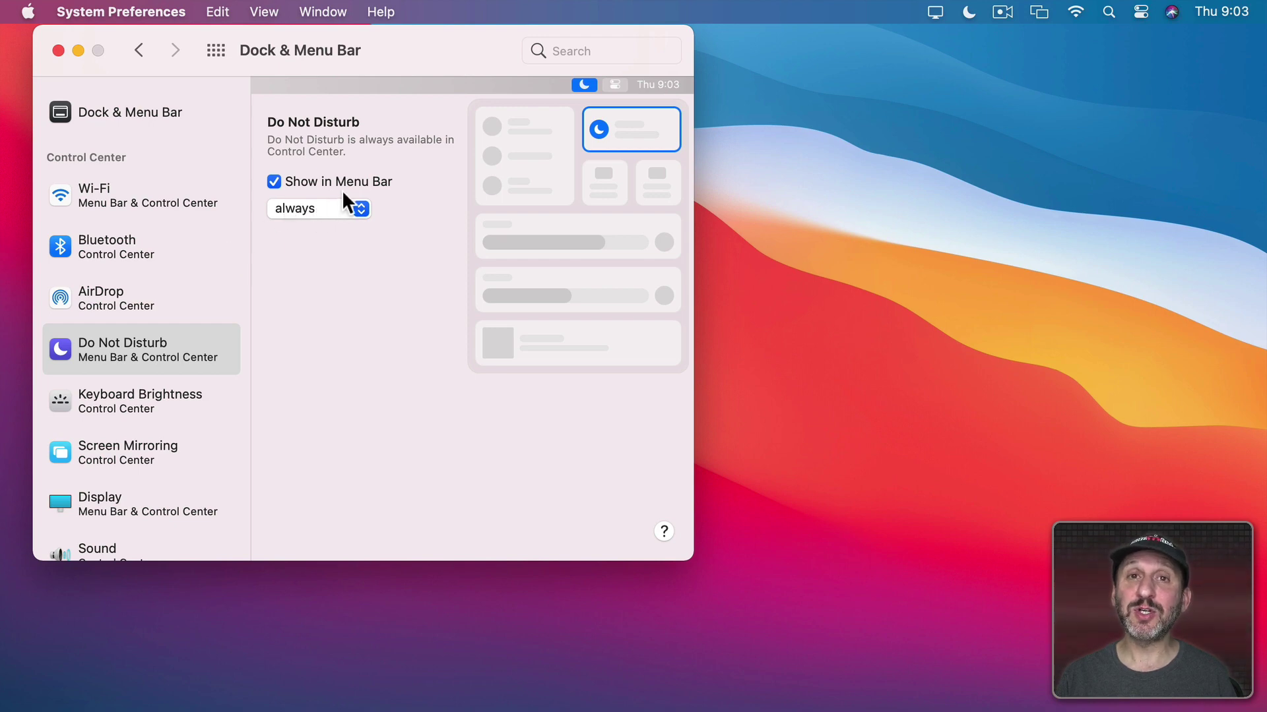
Step: Check Do Not Disturb's show options, then toggle Screen Mirroring's menu-bar setting on and off
{"action": "left_click", "coordinate": [315, 207]}
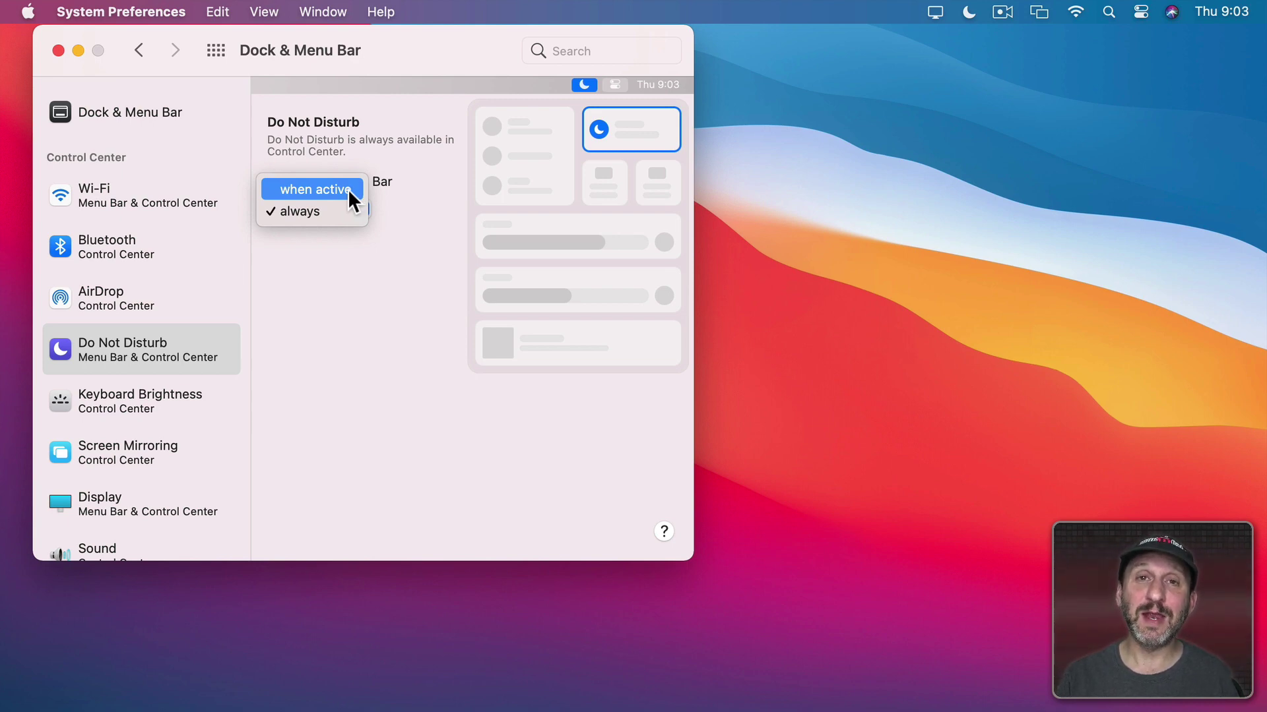
{"action": "left_click", "coordinate": [114, 450]}
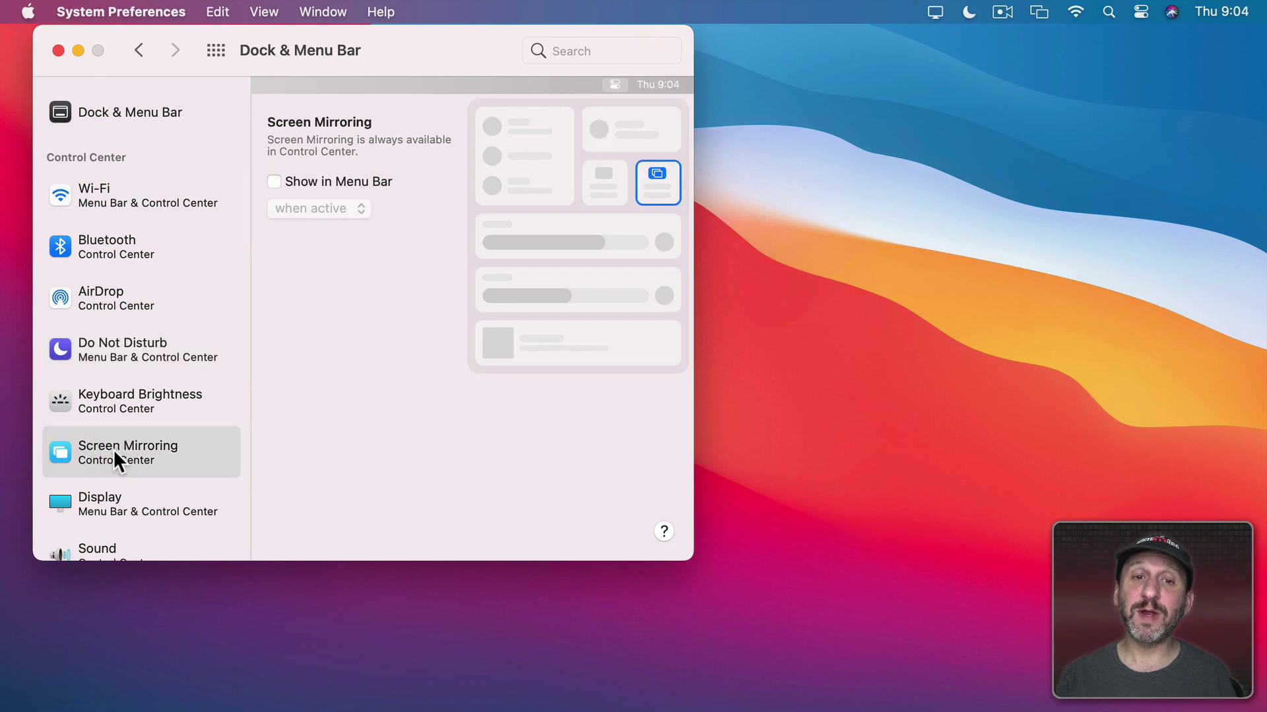
{"action": "left_click", "coordinate": [334, 180]}
{"action": "left_click", "coordinate": [323, 207]}
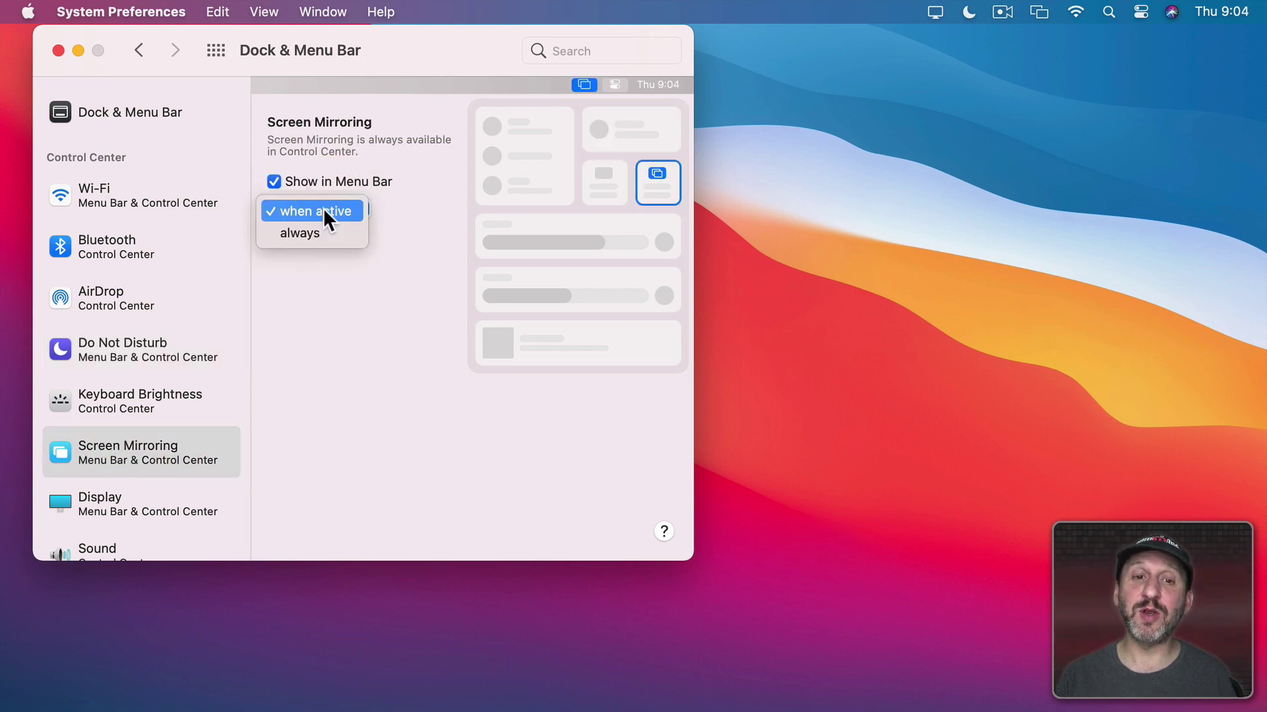
{"action": "left_click", "coordinate": [324, 181]}
Step: View Display, toggle Sound's Show in Menu Bar on and off, then select Now Playing
{"action": "left_click", "coordinate": [128, 485]}
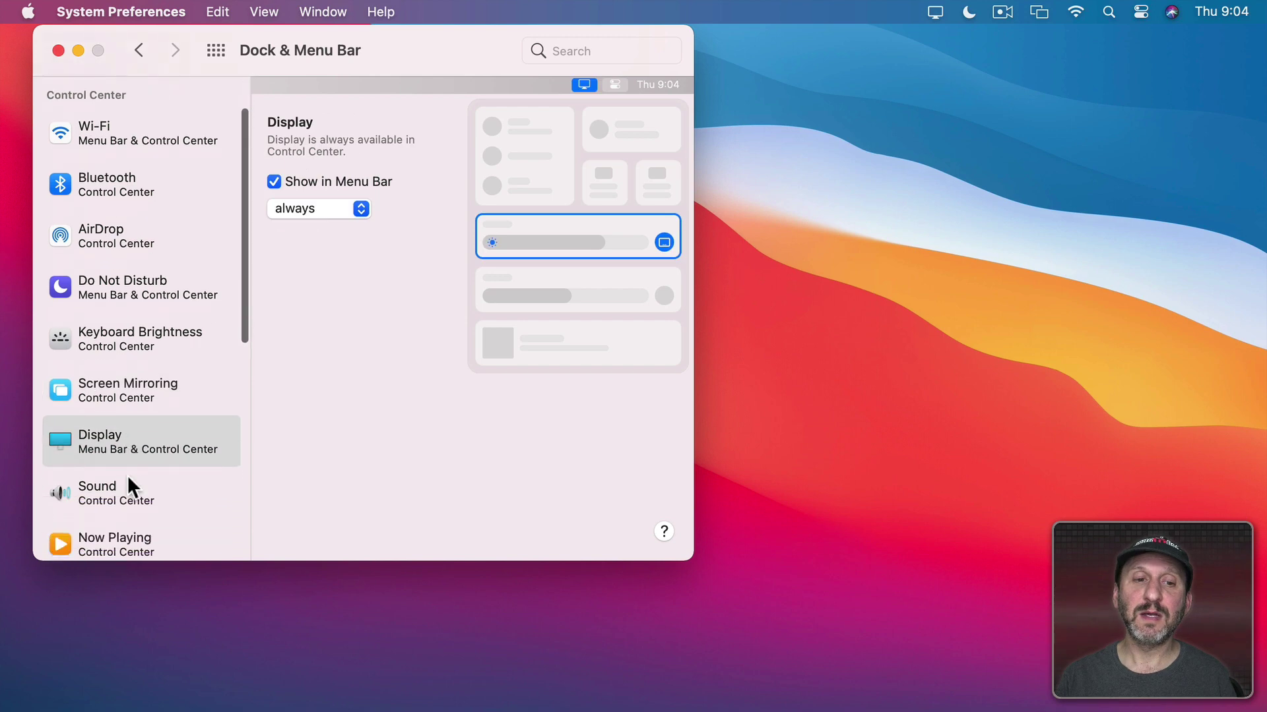
{"action": "left_click", "coordinate": [123, 367]}
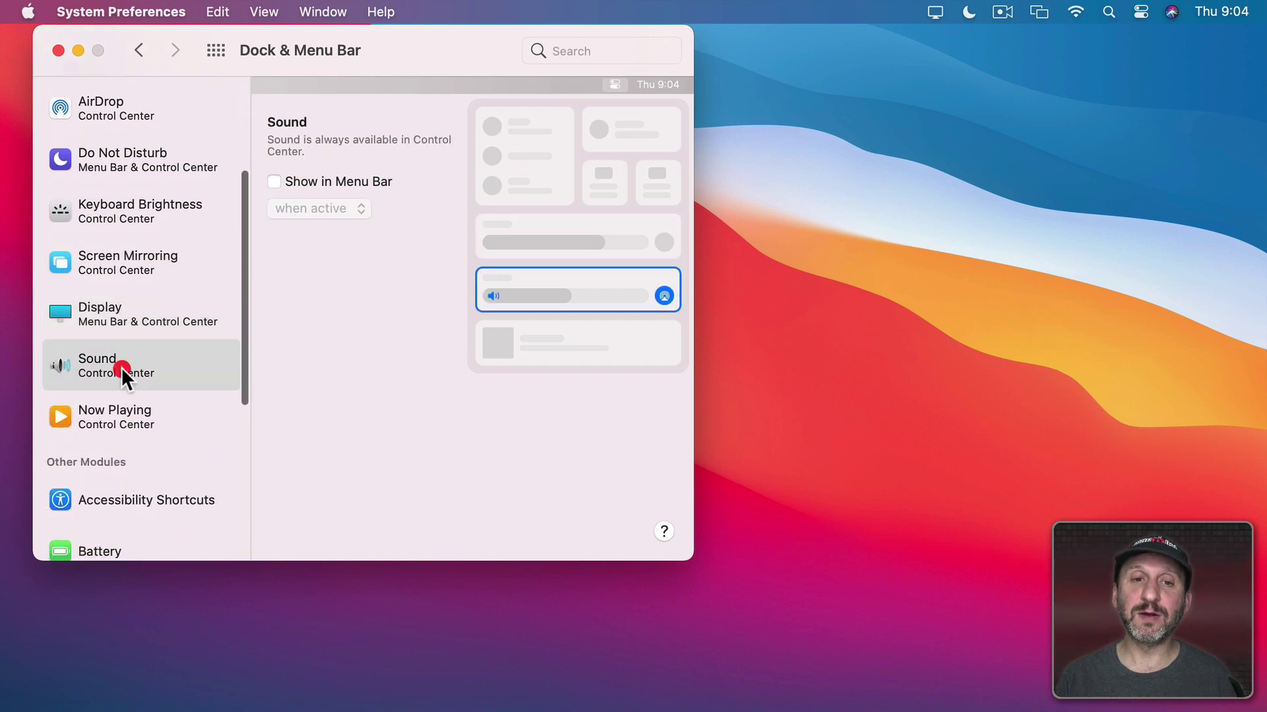
{"action": "left_click", "coordinate": [307, 181]}
{"action": "left_click", "coordinate": [321, 202]}
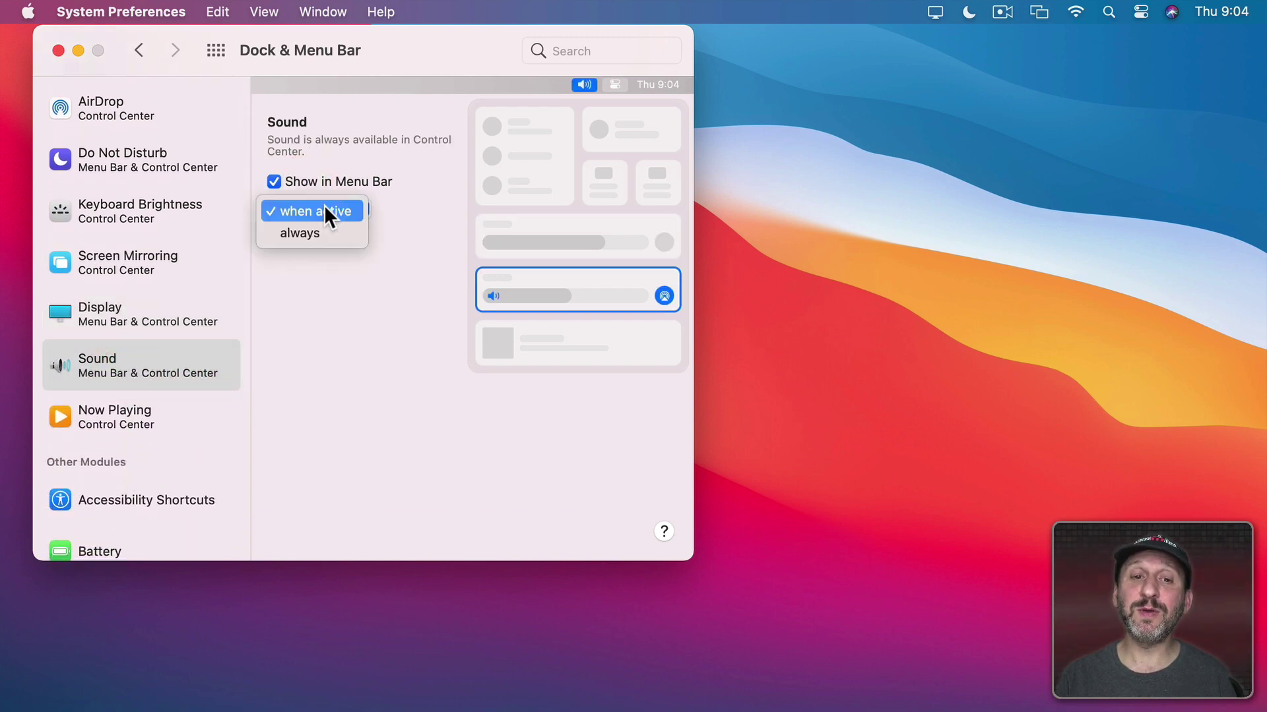
{"action": "left_click", "coordinate": [322, 176]}
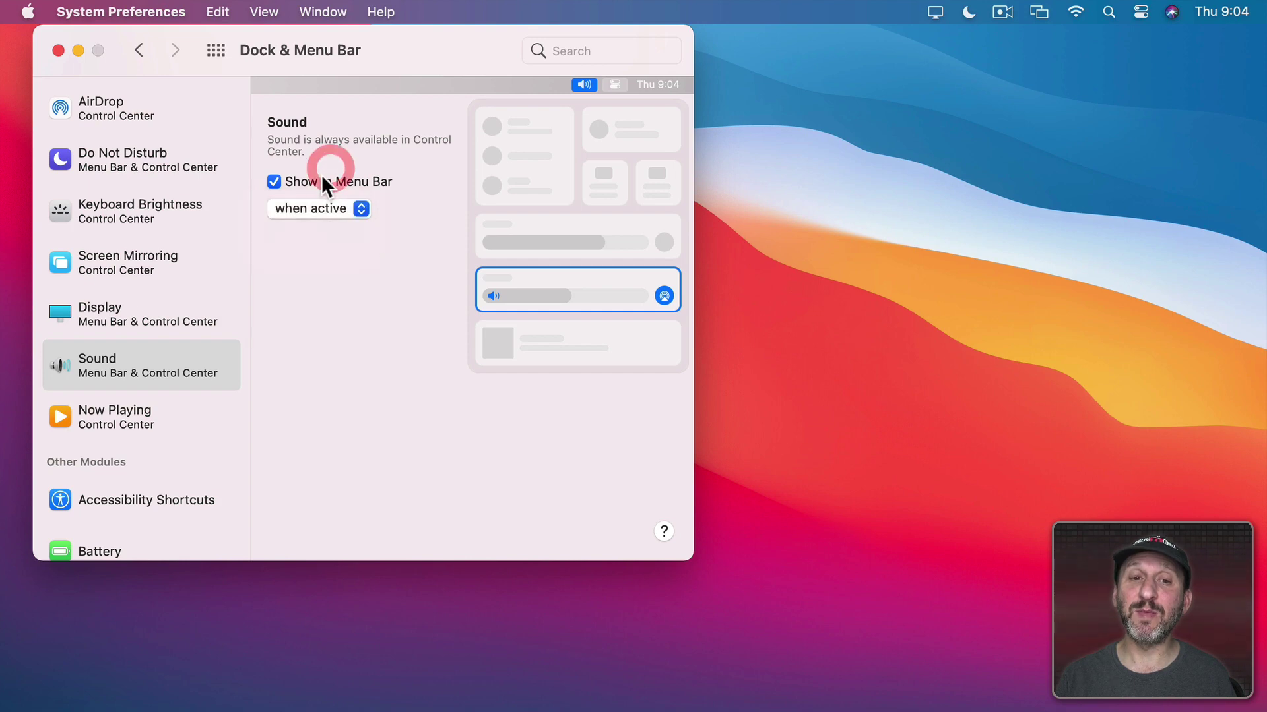
{"action": "left_click", "coordinate": [322, 175]}
{"action": "left_click", "coordinate": [119, 418]}
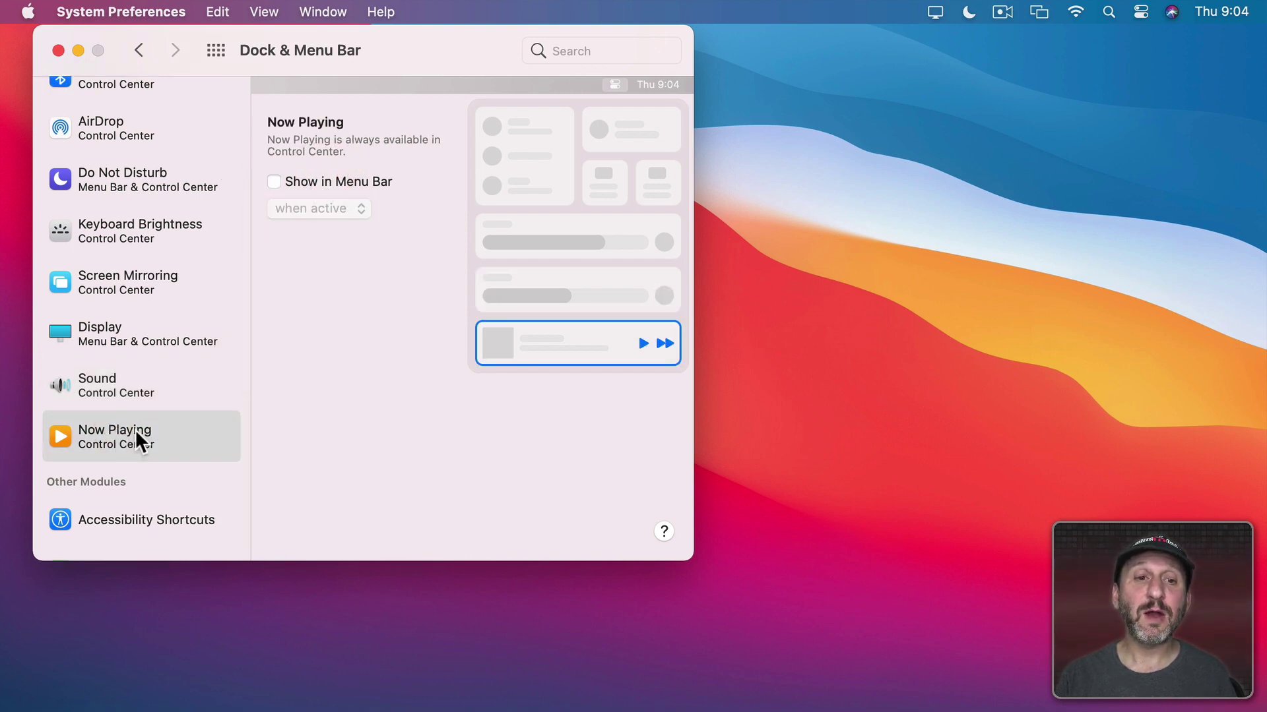
Step: Add Accessibility Shortcuts and Battery to Control Center under Other Modules
{"action": "scroll", "coordinate": [136, 430], "scroll_direction": "down", "scroll_amount": 5}
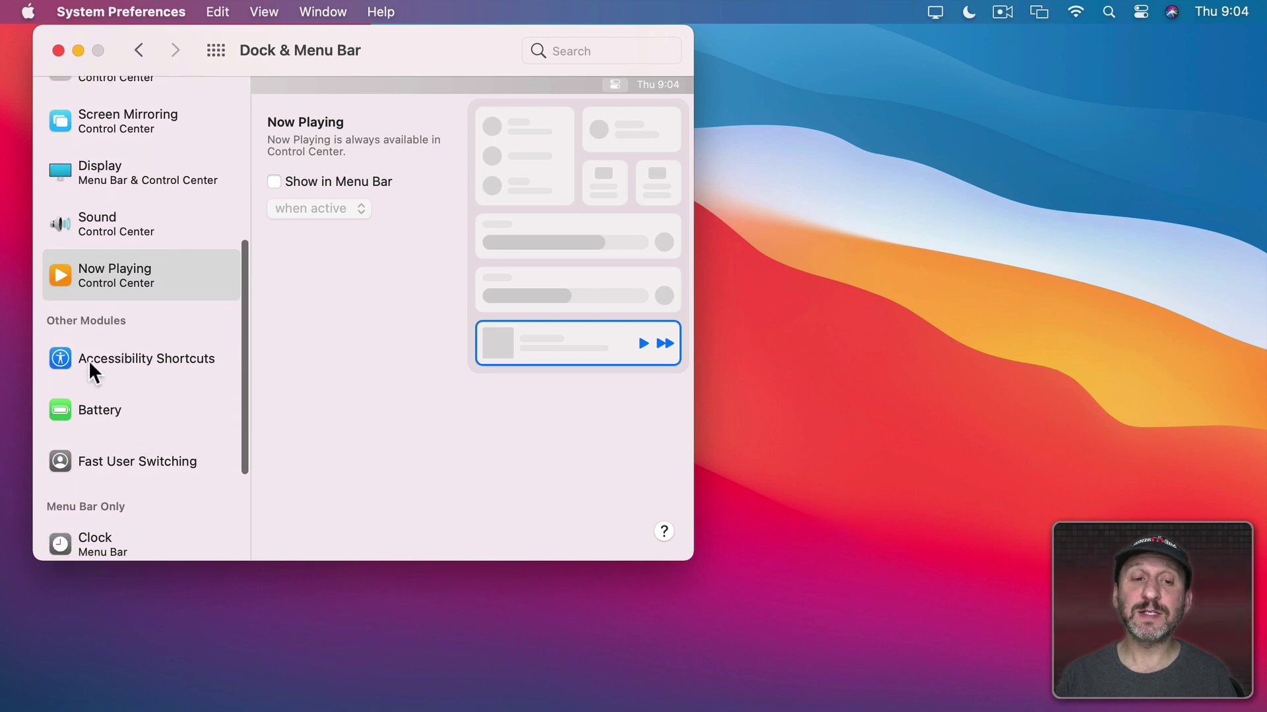
{"action": "left_click", "coordinate": [109, 362]}
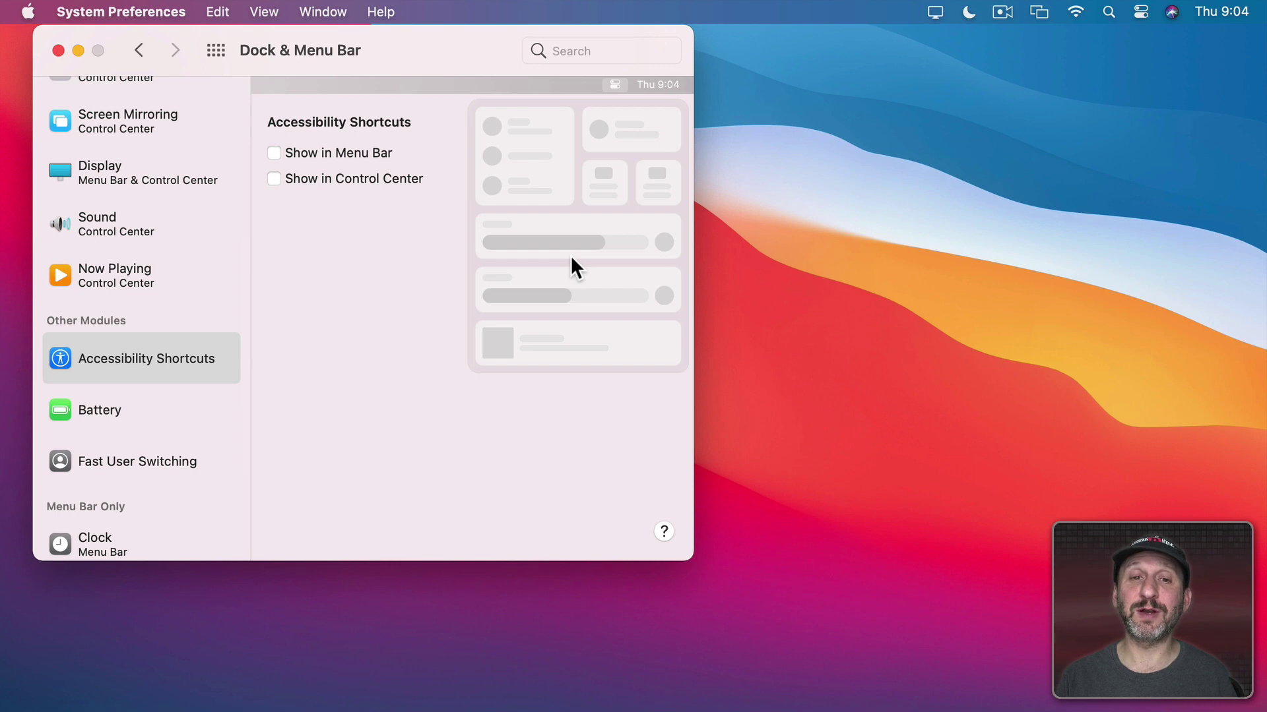
{"action": "left_click", "coordinate": [303, 179]}
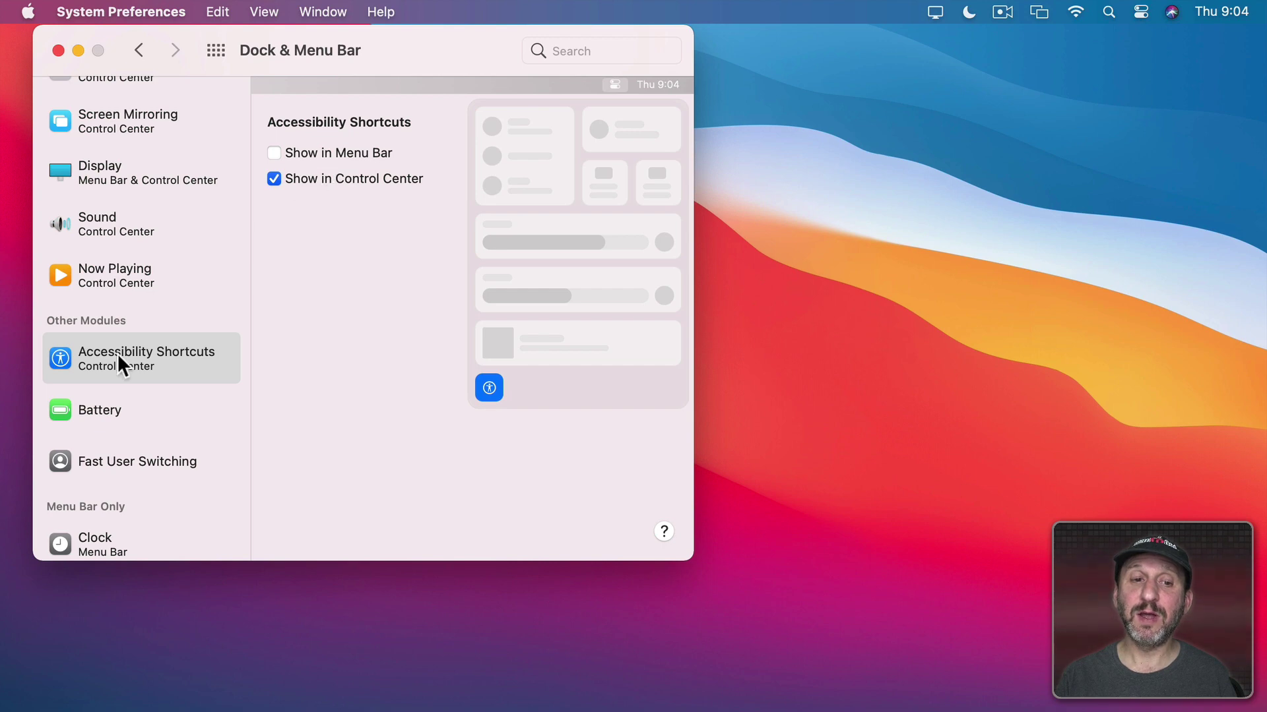
{"action": "left_click", "coordinate": [99, 419]}
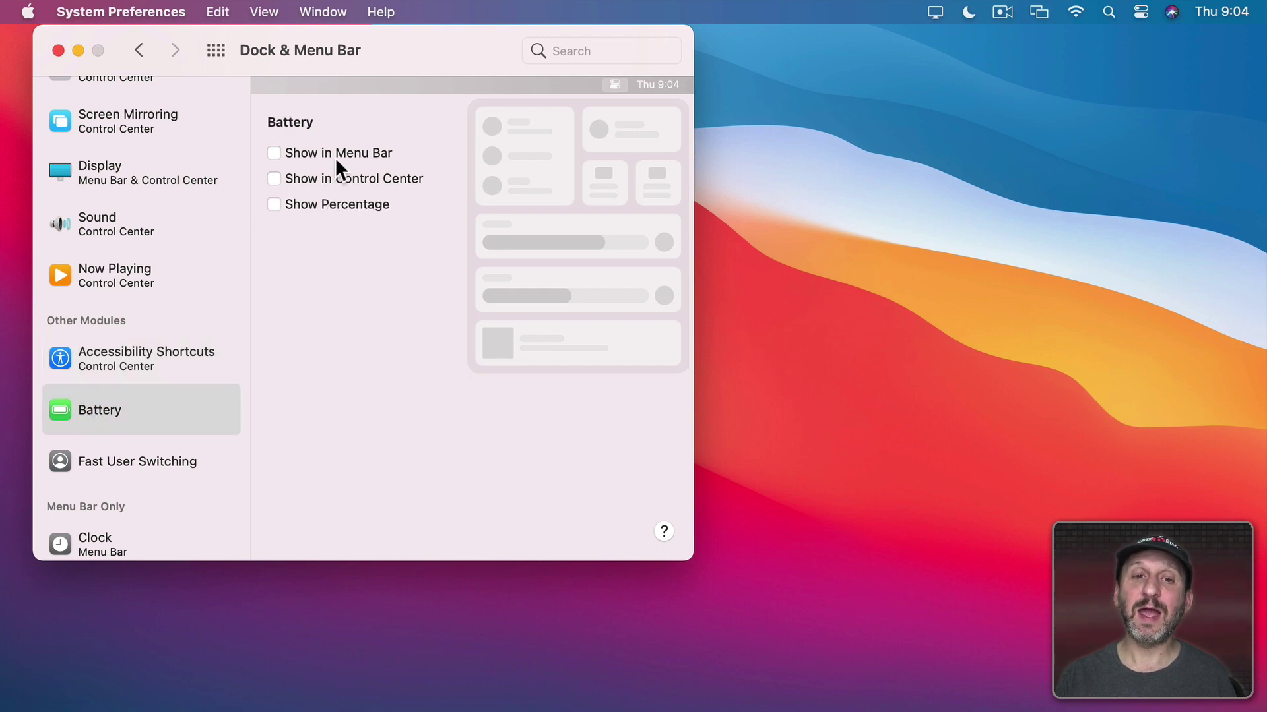
{"action": "left_click", "coordinate": [319, 178]}
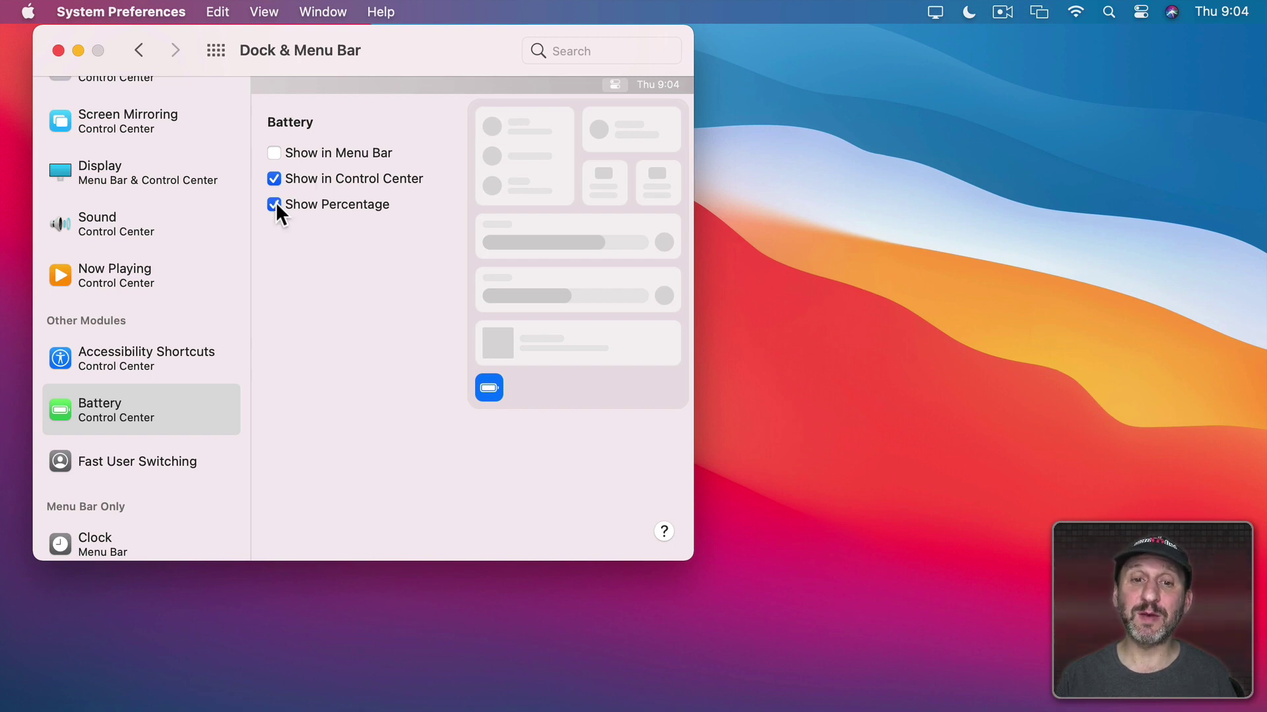
Step: Add Fast User Switching to Control Center
{"action": "left_click", "coordinate": [109, 469]}
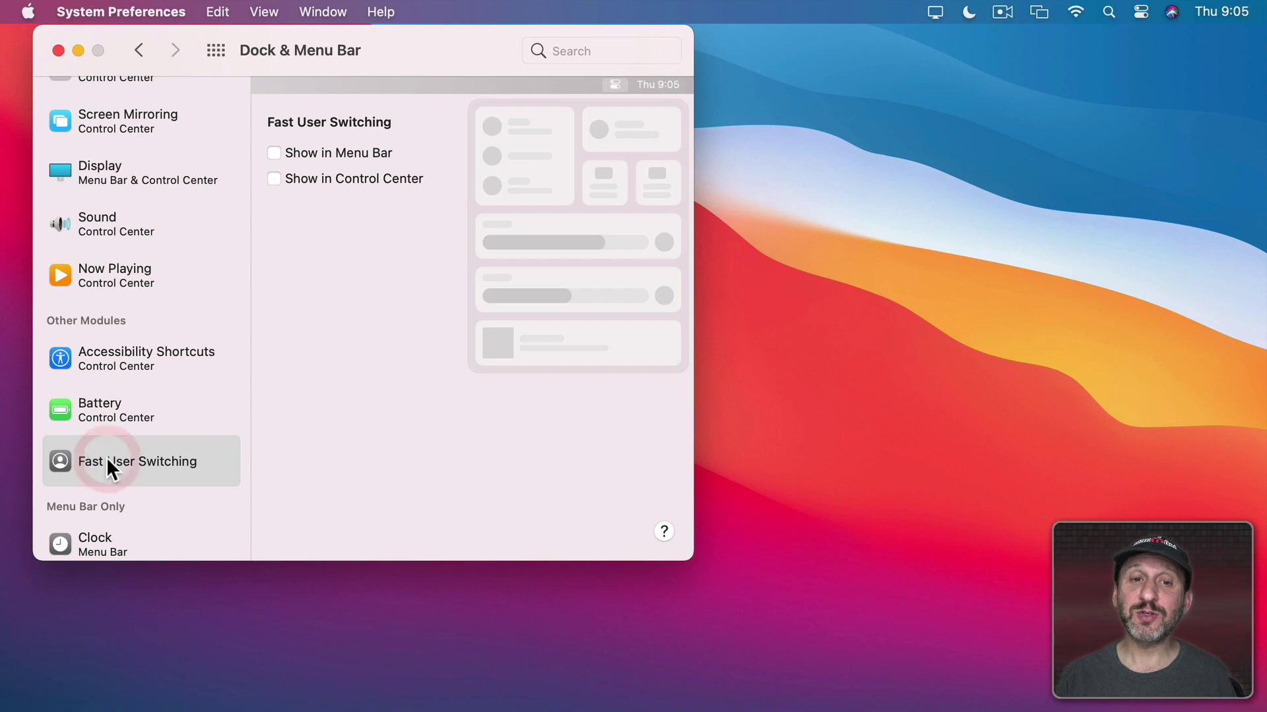
{"action": "left_click", "coordinate": [308, 177]}
{"action": "scroll", "coordinate": [141, 405], "scroll_direction": "down", "scroll_amount": 5}
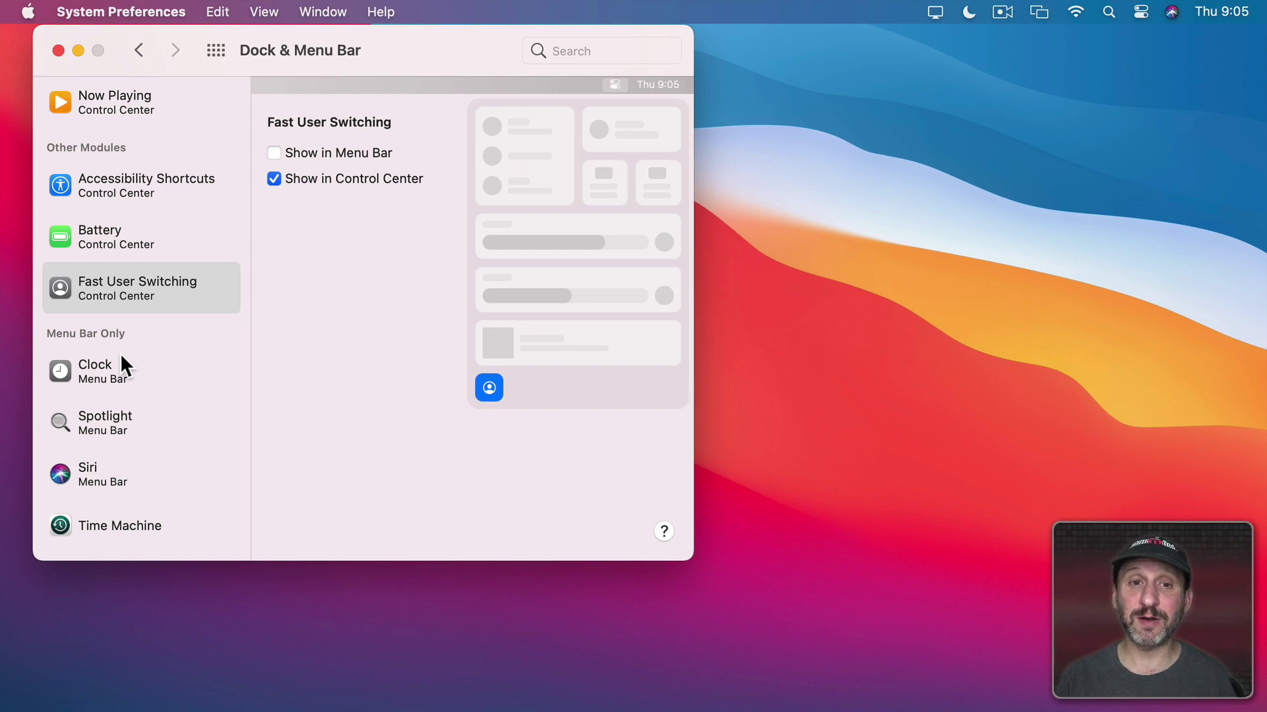
Step: Open Control Center and inspect the new Battery, Fast User Switching and Accessibility Shortcuts panels
{"action": "left_click", "coordinate": [1141, 12]}
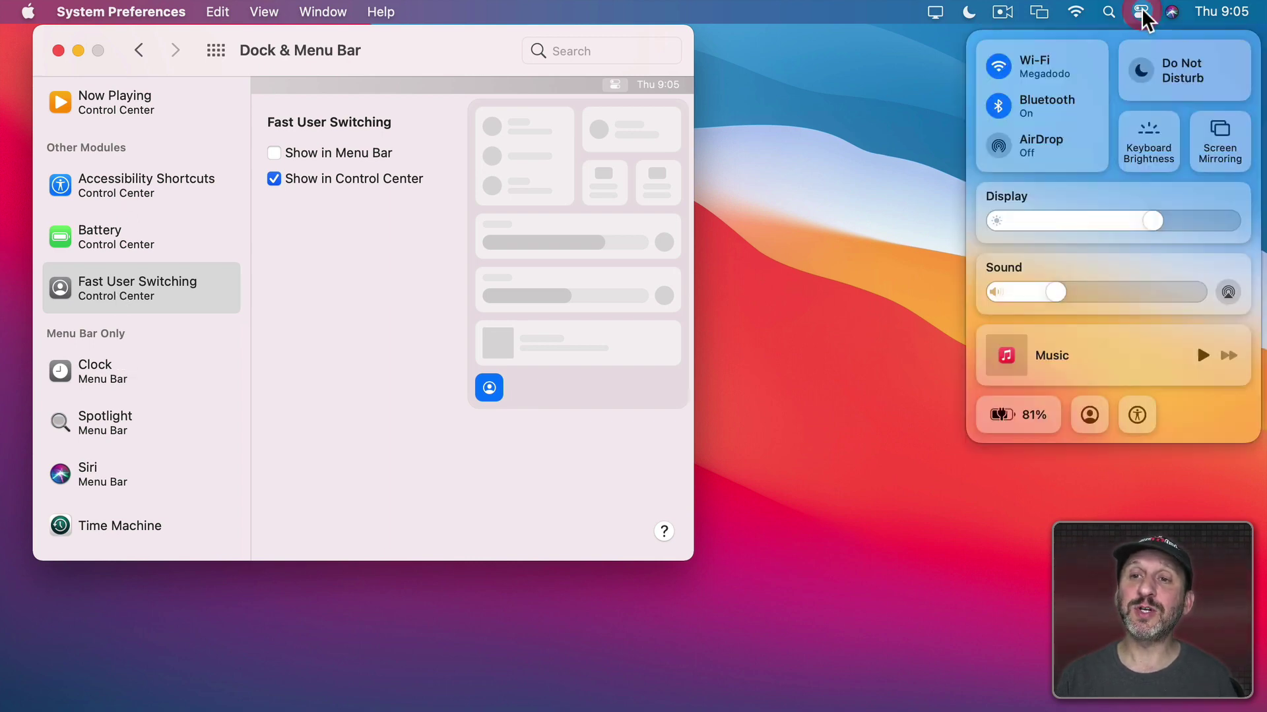
{"action": "left_click", "coordinate": [1010, 417]}
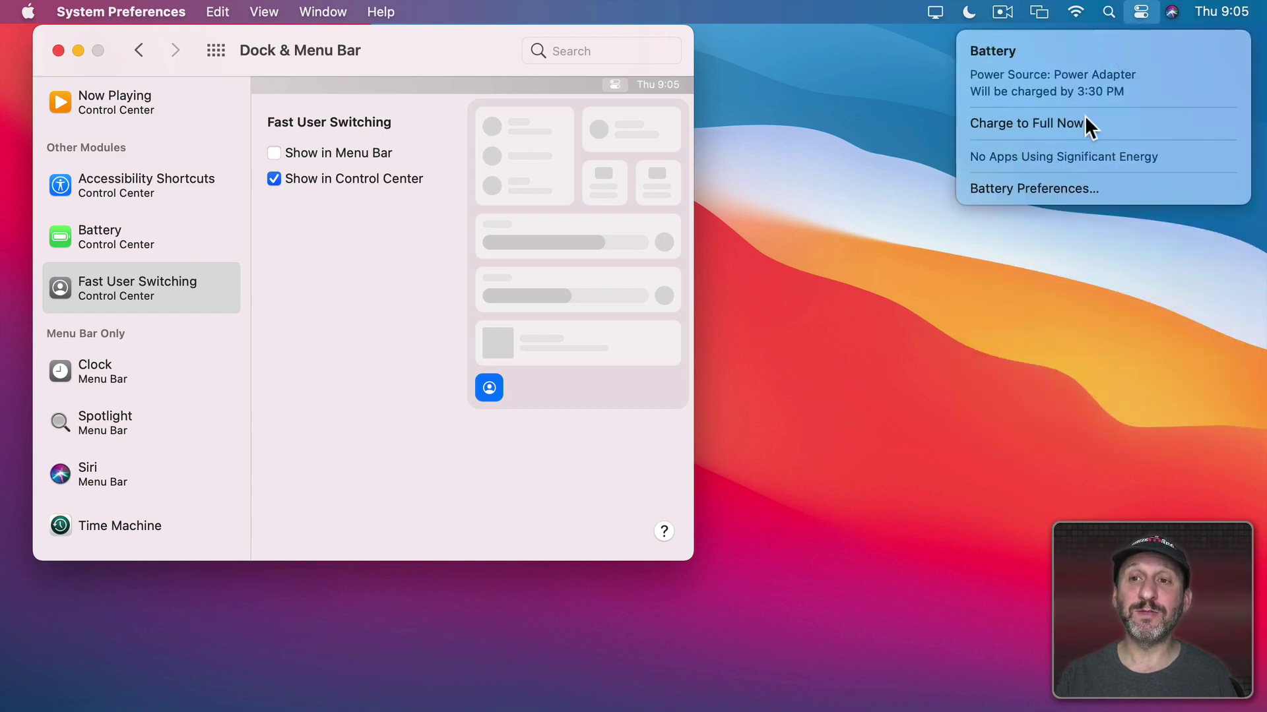
{"action": "left_click", "coordinate": [1146, 8]}
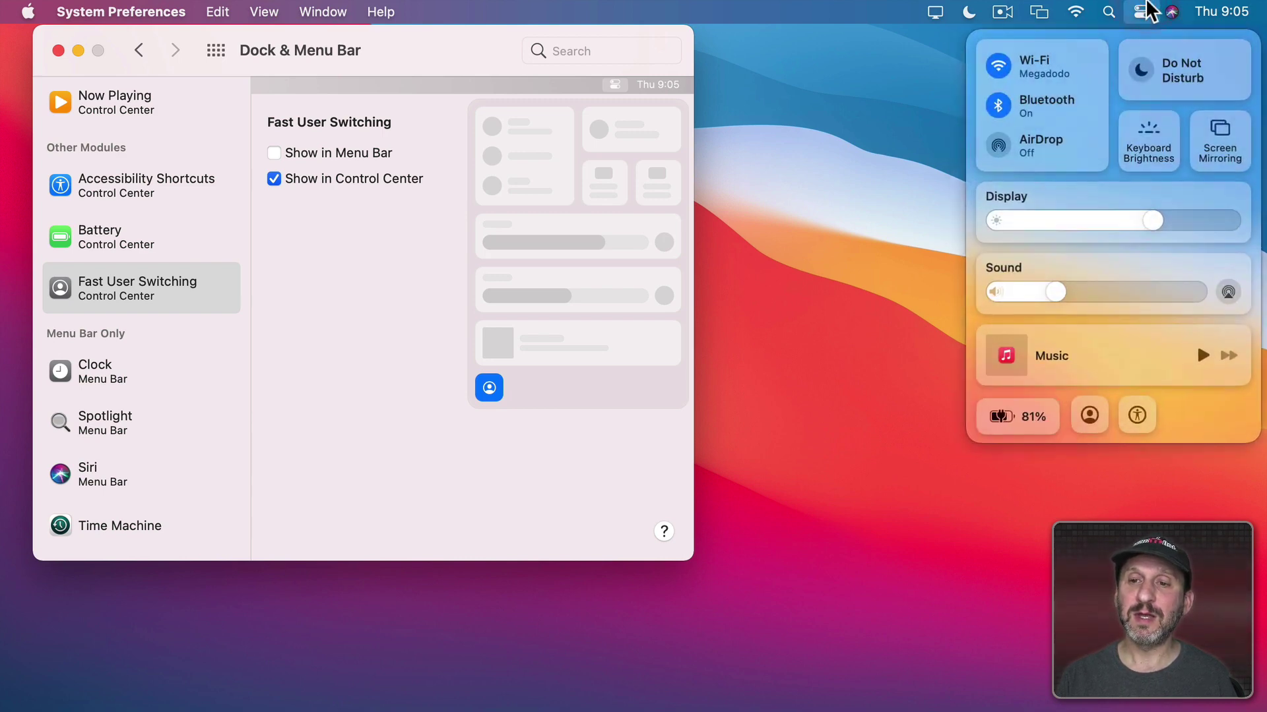
{"action": "left_click", "coordinate": [1090, 415]}
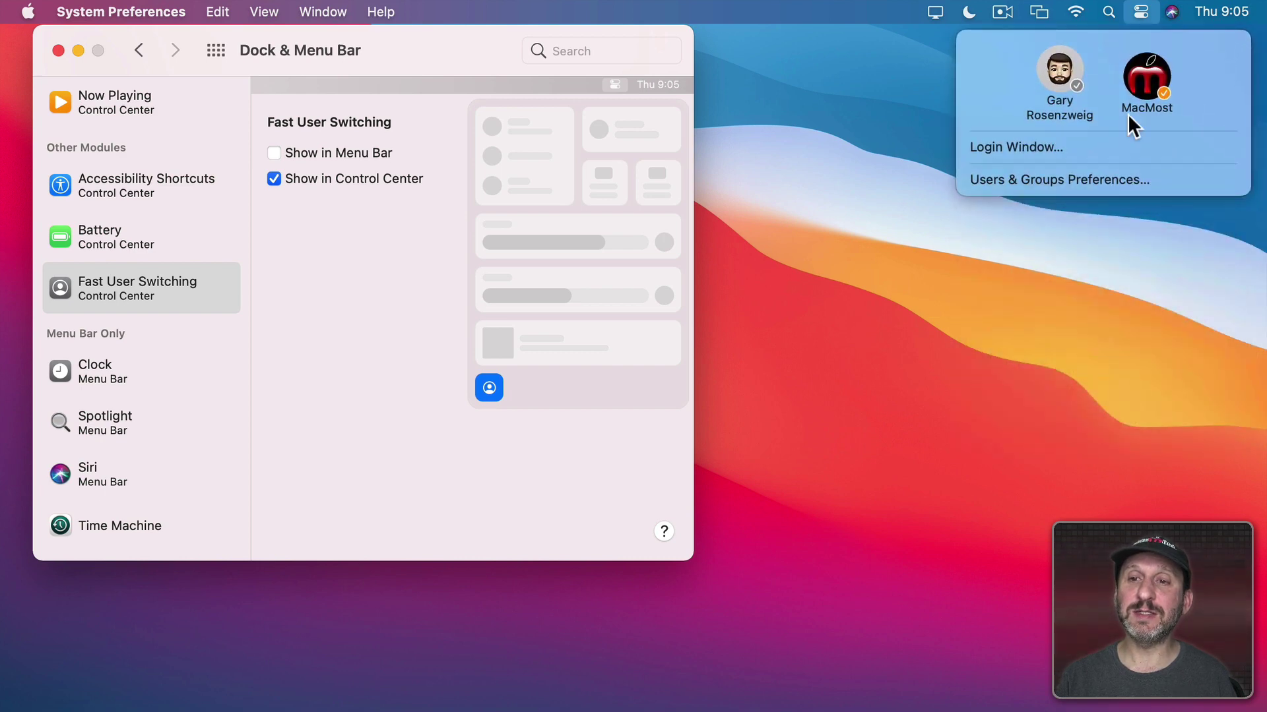
{"action": "left_click", "coordinate": [1142, 9]}
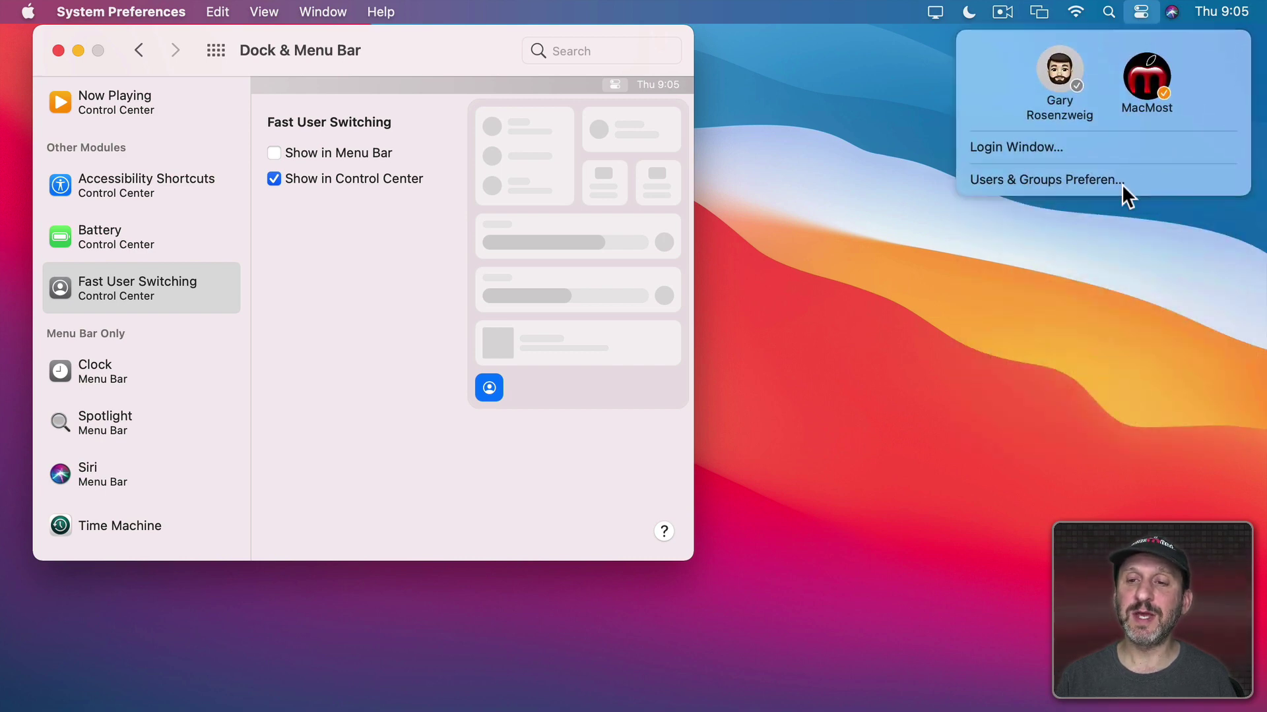
{"action": "left_click", "coordinate": [1135, 416]}
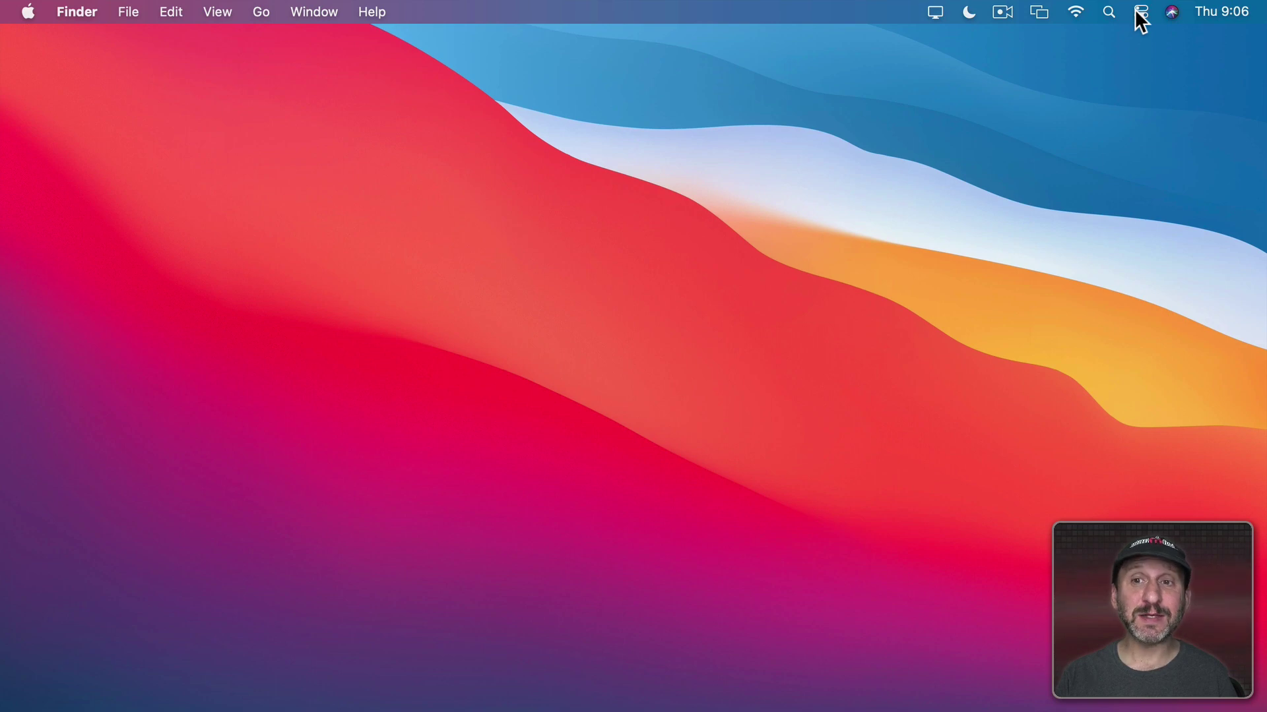
Step: Show Control Center with the new Battery (81%), user switching and accessibility modules
{"action": "left_click", "coordinate": [1142, 12]}
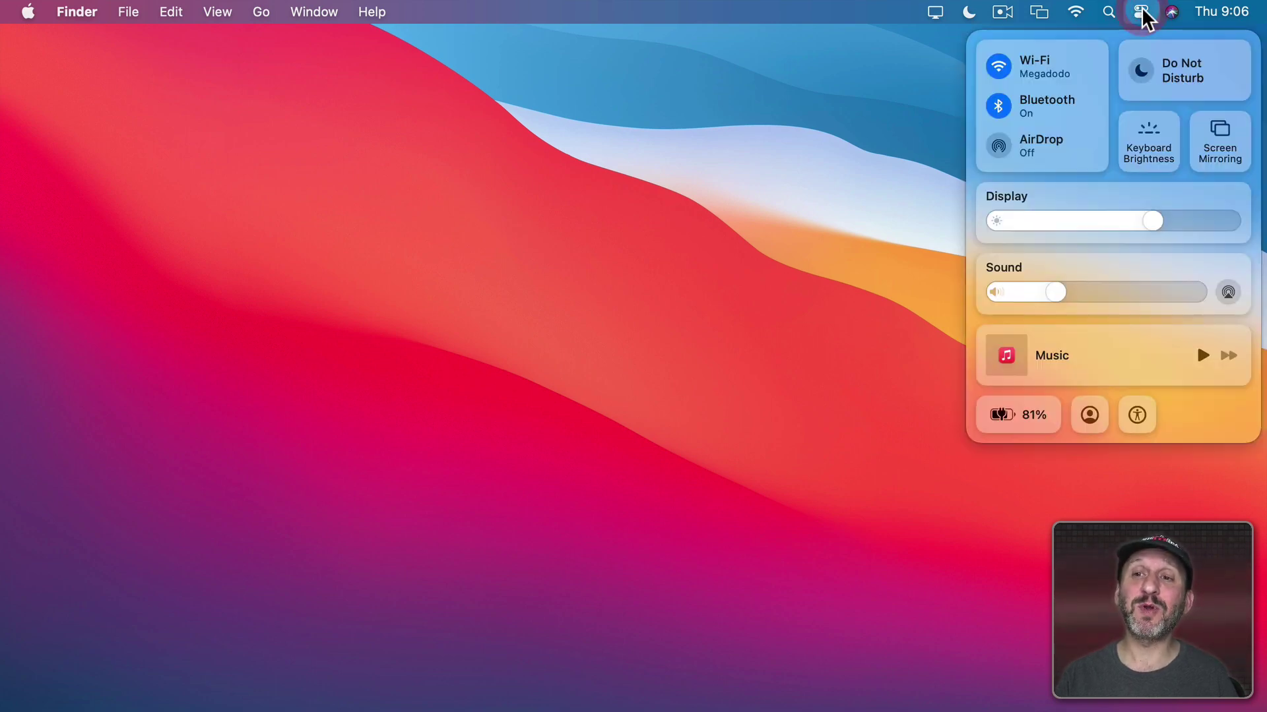